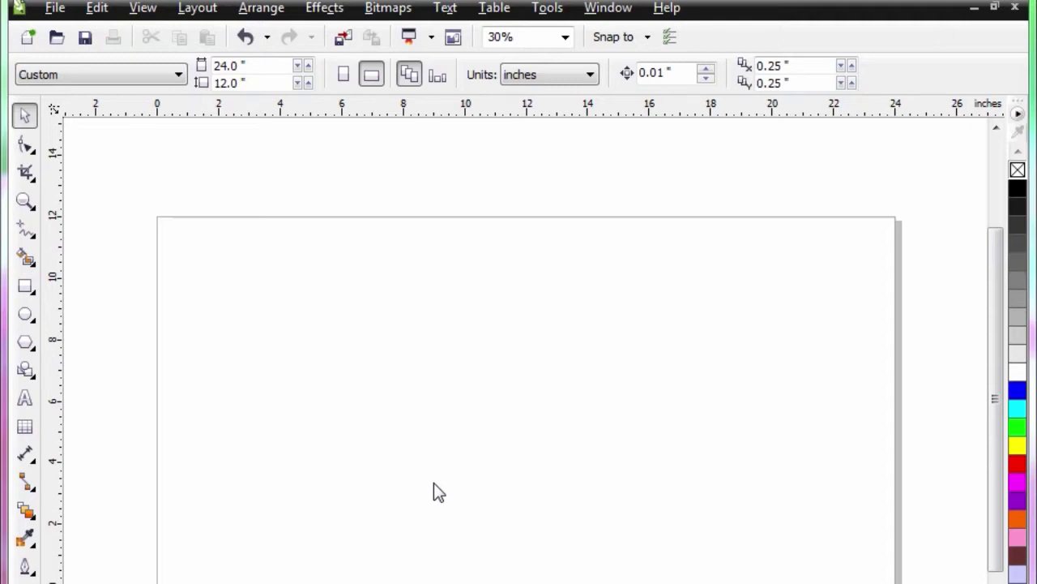
Step: Draw a rectangle near the page's top-left and size it to 3 × 1 inches
{"action": "left_click", "coordinate": [25, 286]}
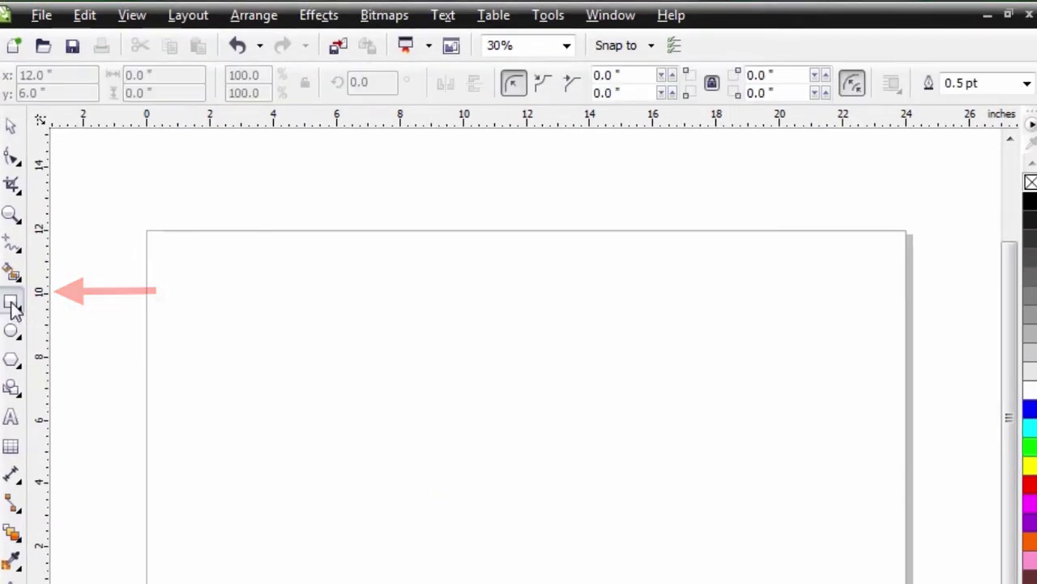
{"action": "left_click_drag", "start_coordinate": [177, 255], "coordinate": [277, 304]}
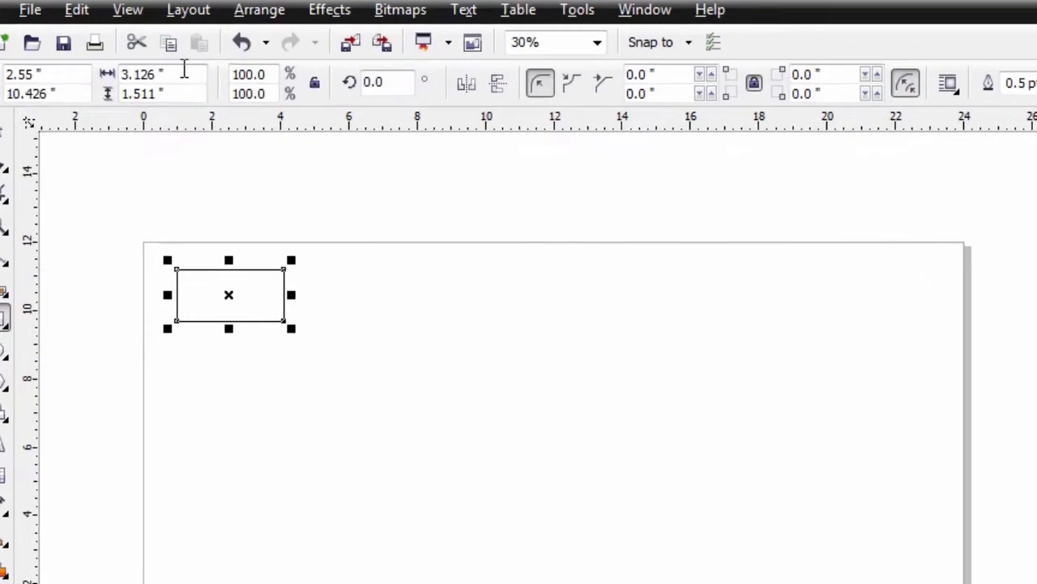
{"action": "left_click", "coordinate": [133, 75]}
{"action": "type", "text": "3"}
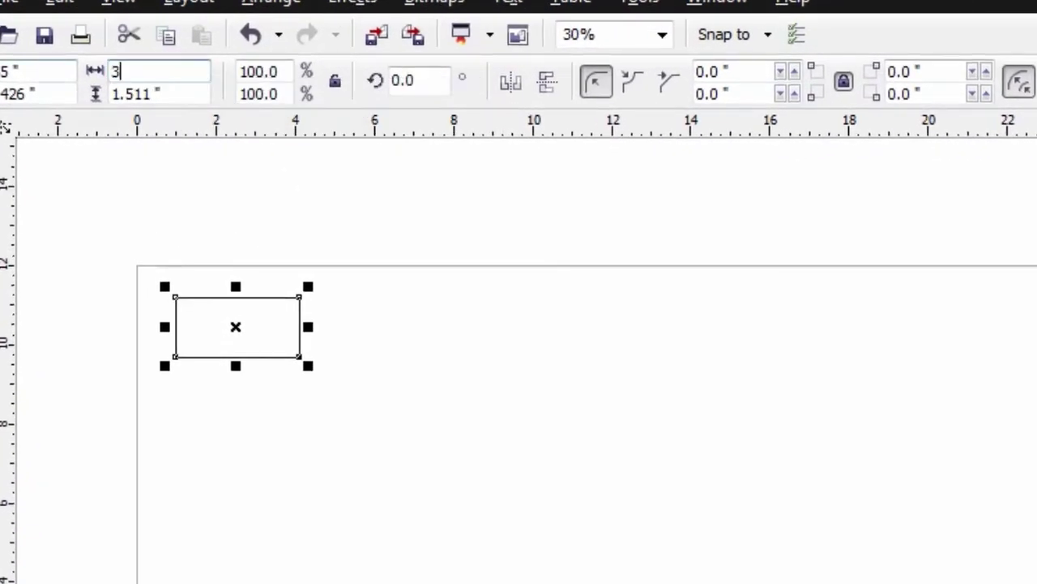
{"action": "key", "text": "Tab"}
{"action": "type", "text": "1"}
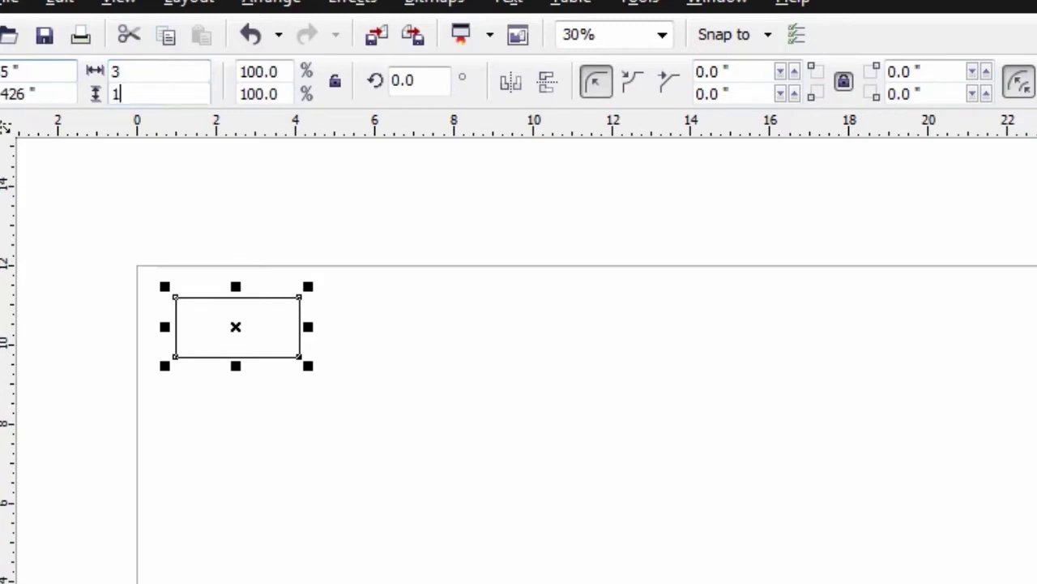
{"action": "key", "text": "Return"}
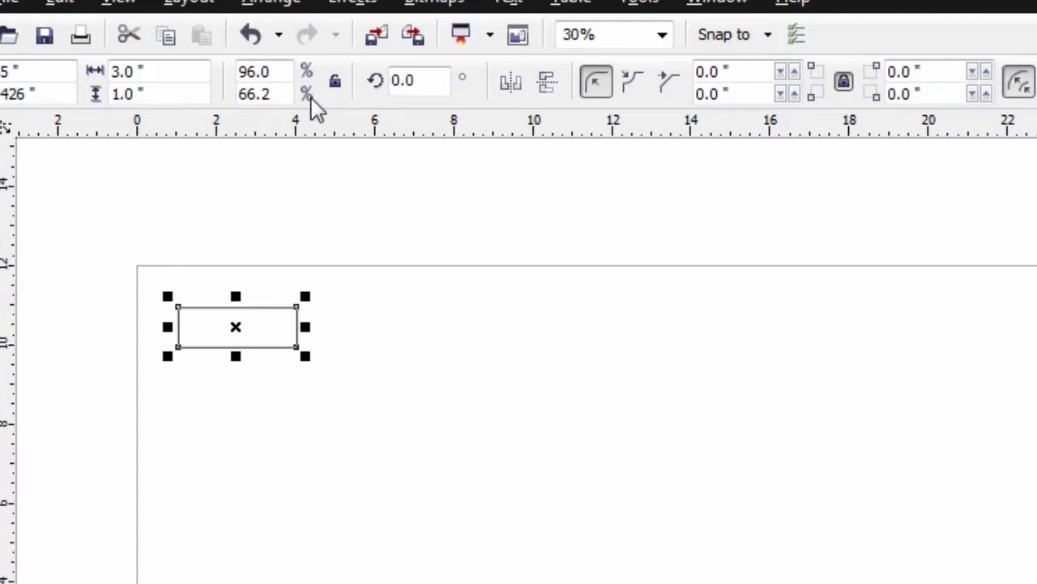
Step: Use the Position transformation to place the rectangle at H 0, V 12 inches
{"action": "left_click", "coordinate": [297, 16]}
{"action": "mouse_move", "coordinate": [301, 33]}
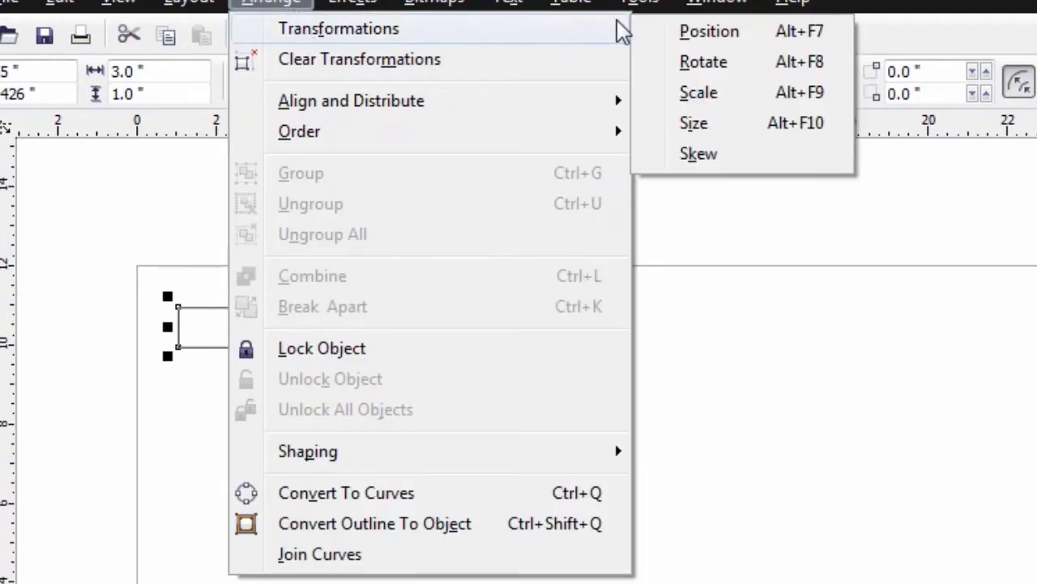
{"action": "left_click", "coordinate": [711, 34]}
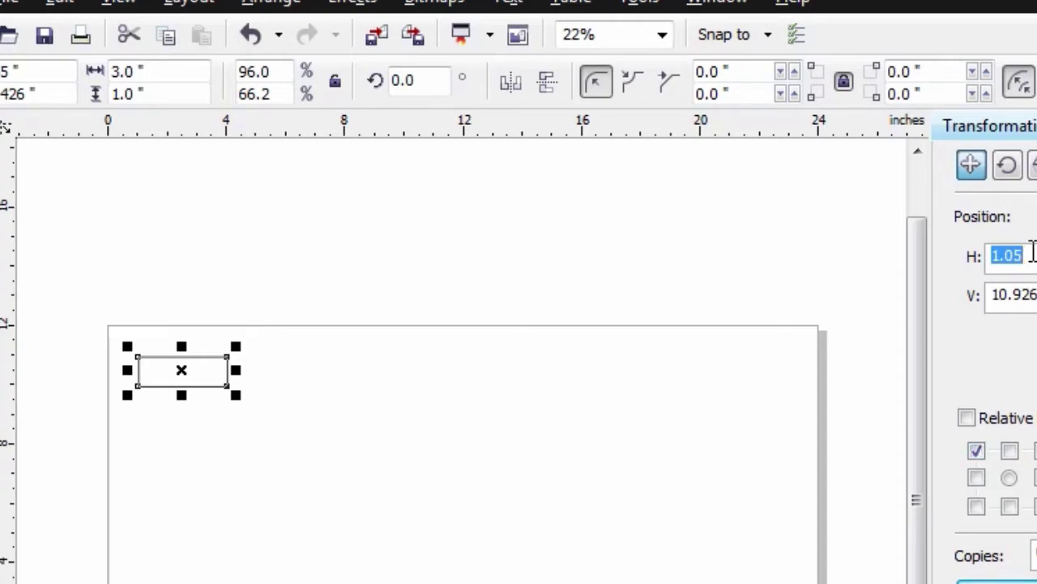
{"action": "type", "text": "0"}
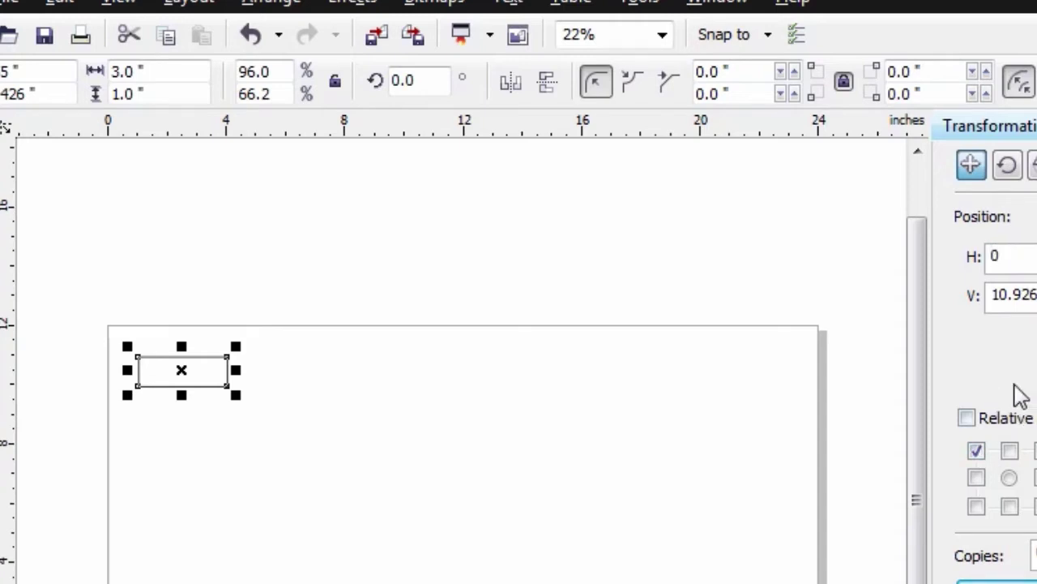
{"action": "key", "text": "Tab"}
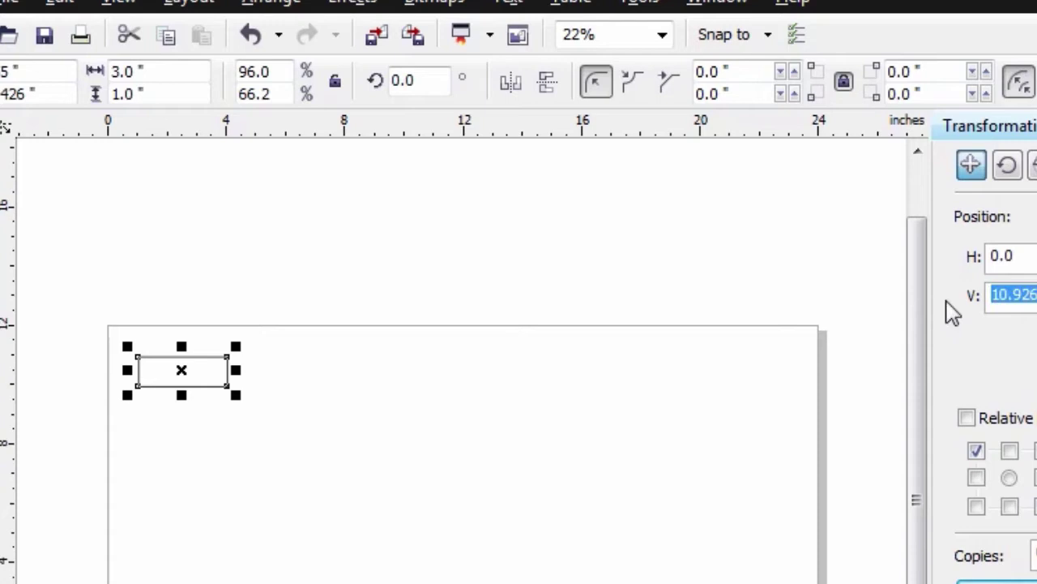
{"action": "type", "text": "12"}
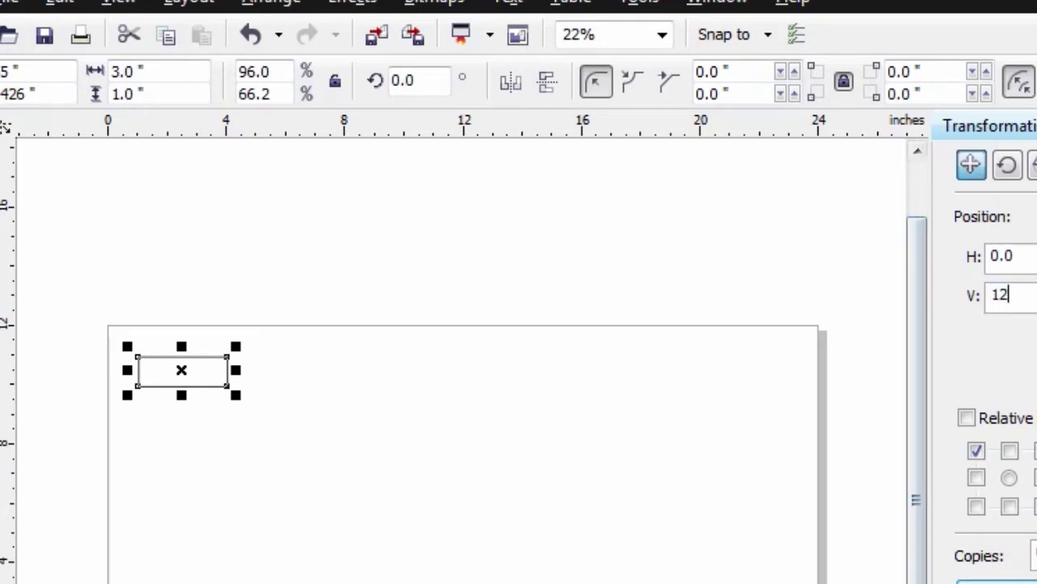
{"action": "key", "text": "Return"}
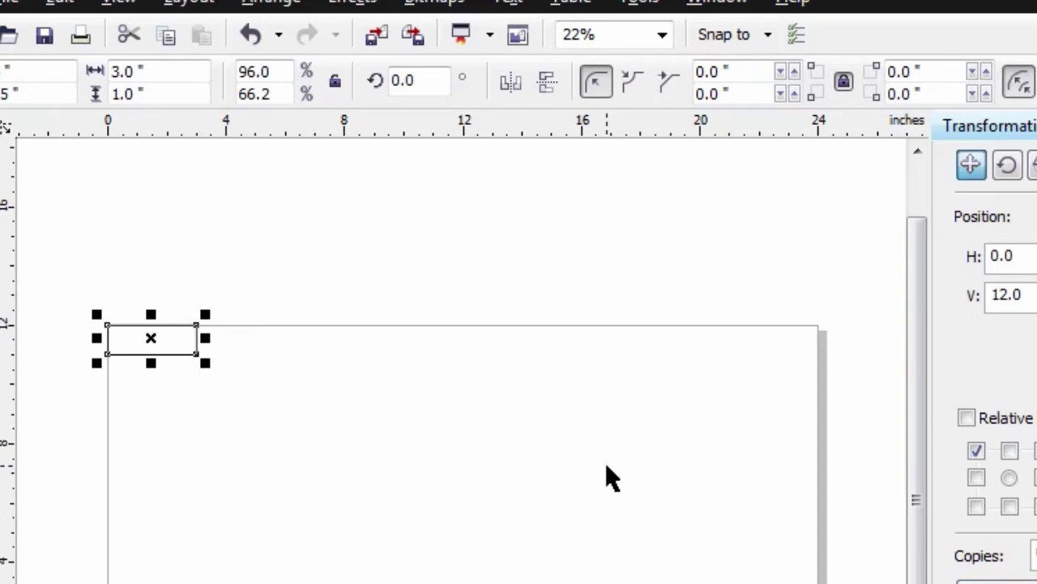
Step: Bring up the Step and Repeat docker and reselect the rectangle
{"action": "left_click", "coordinate": [69, 5]}
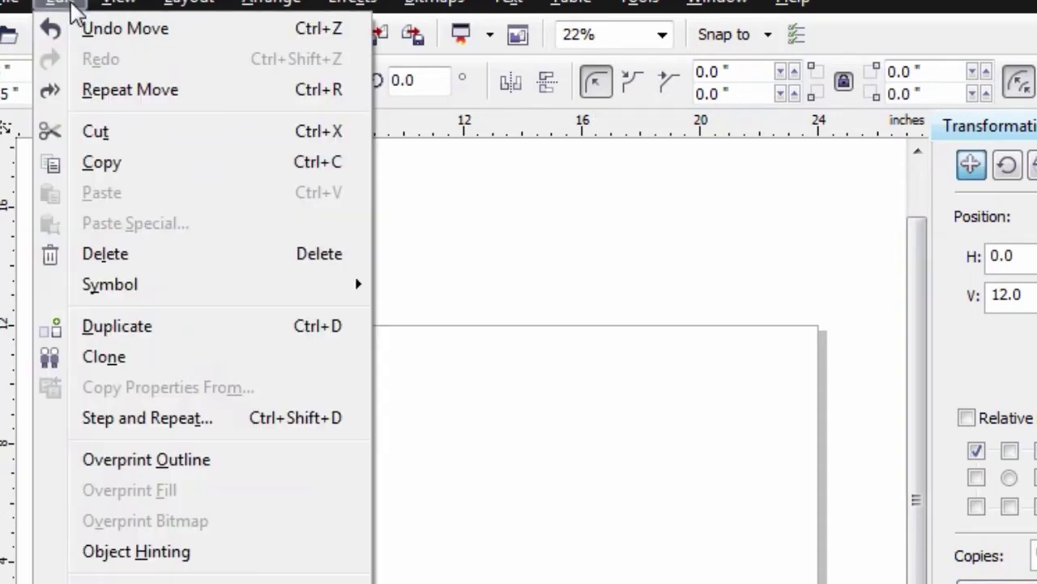
{"action": "left_click", "coordinate": [182, 420]}
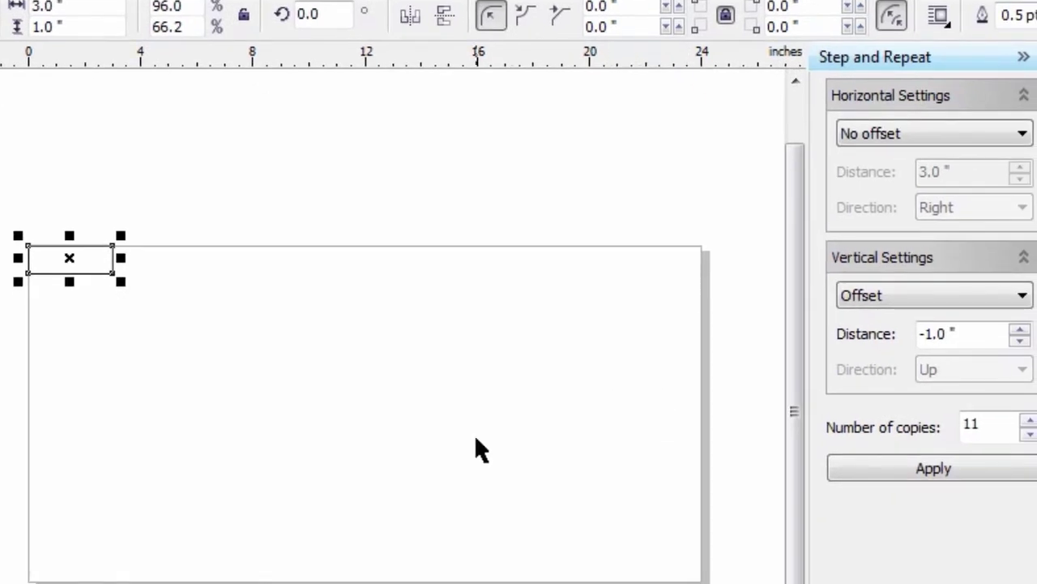
{"action": "left_click", "coordinate": [346, 401]}
{"action": "left_click", "coordinate": [96, 270]}
Step: Apply 7 copies with no vertical offset and a 3-inch horizontal offset
{"action": "double_click", "coordinate": [964, 424]}
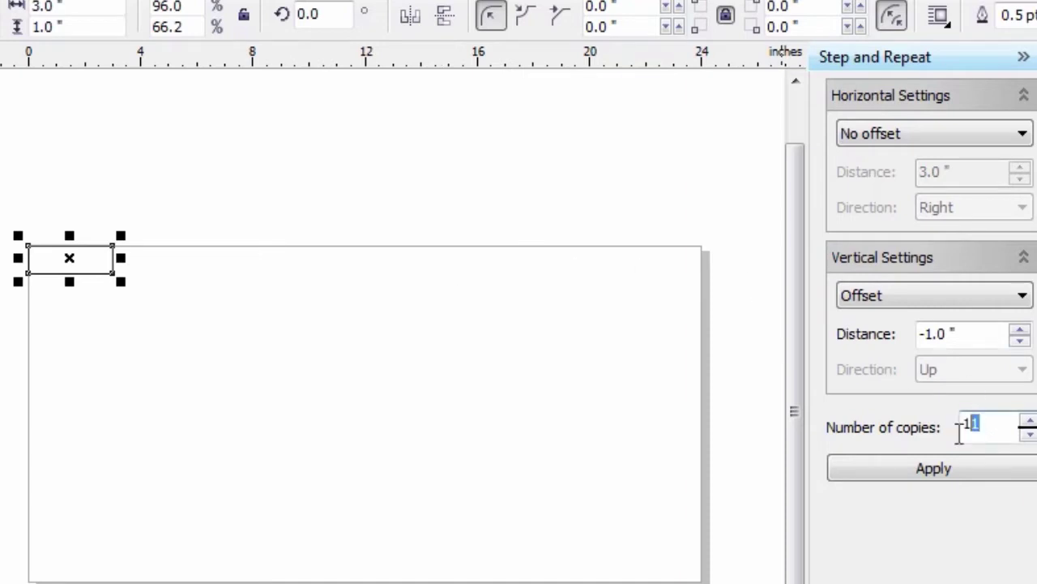
{"action": "type", "text": "7"}
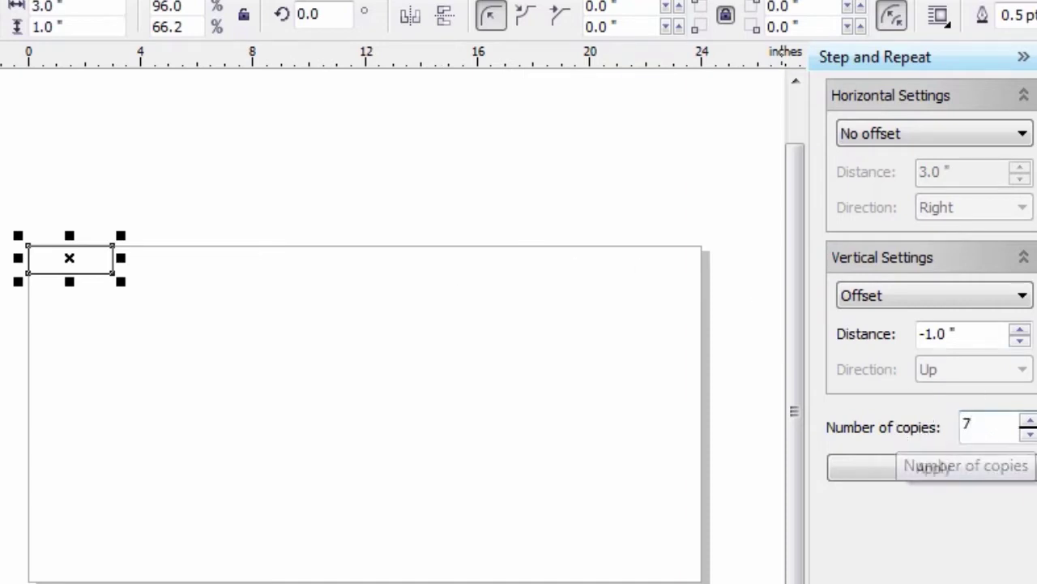
{"action": "left_click", "coordinate": [972, 298]}
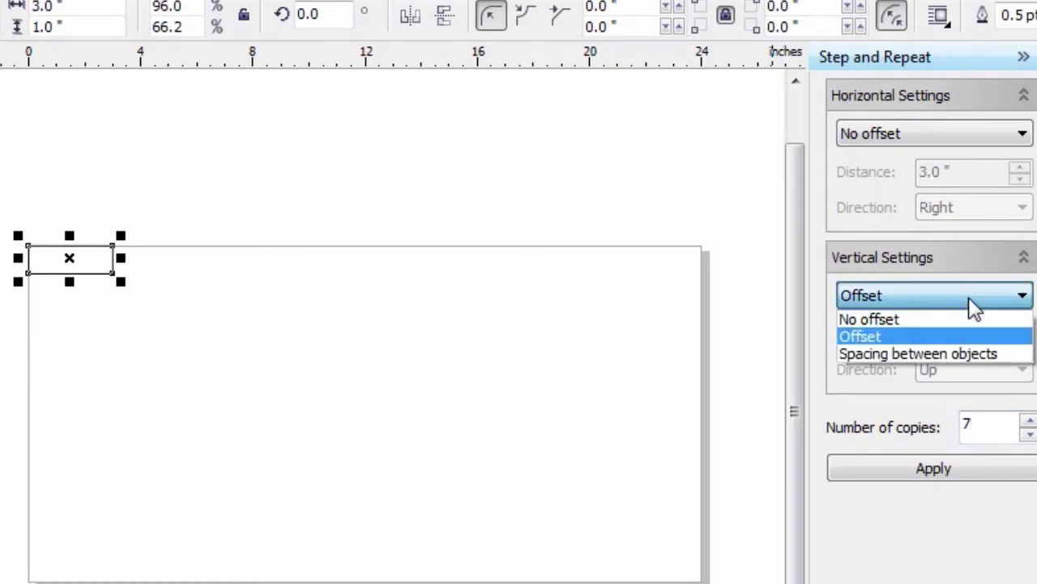
{"action": "left_click", "coordinate": [924, 331]}
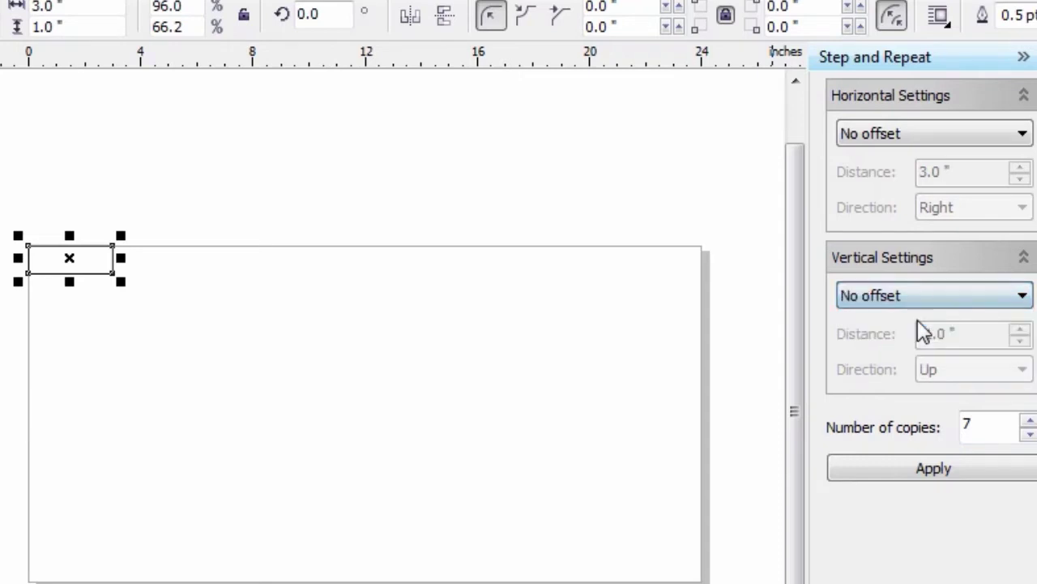
{"action": "left_click", "coordinate": [948, 141]}
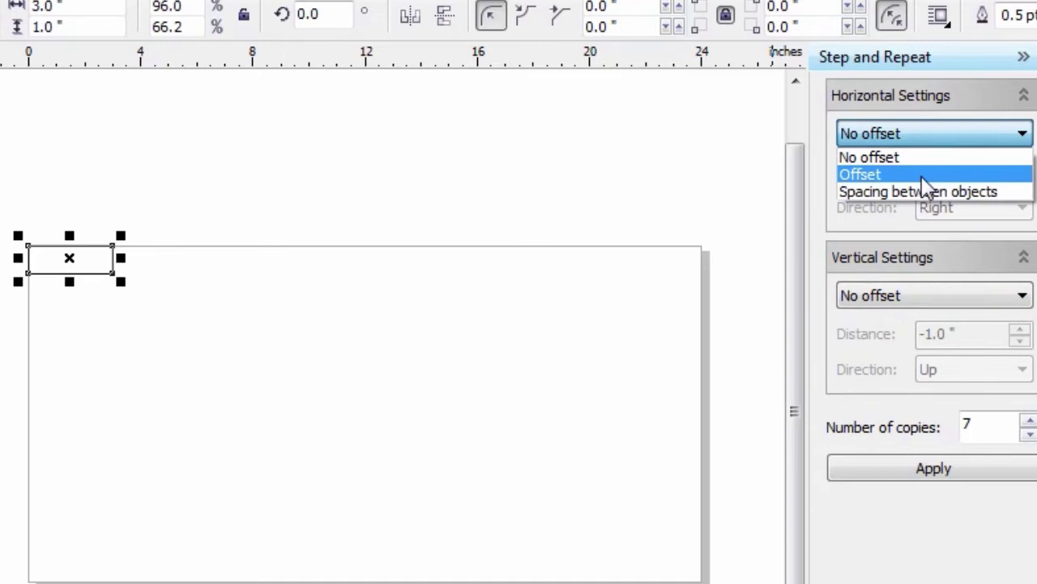
{"action": "left_click", "coordinate": [925, 175]}
{"action": "key", "text": "BackSpace"}
{"action": "type", "text": "3.0 \""}
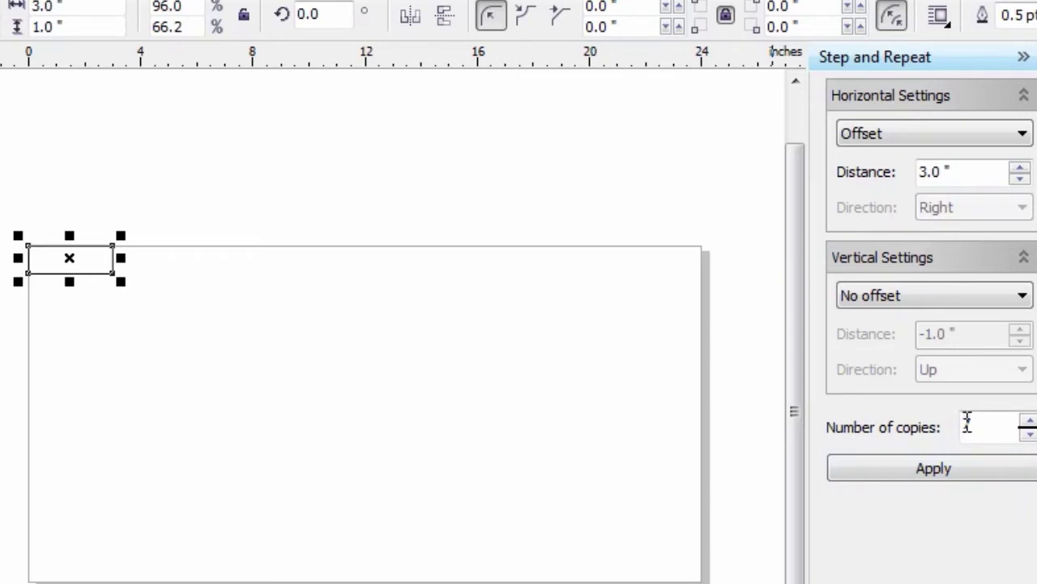
{"action": "left_click", "coordinate": [964, 469]}
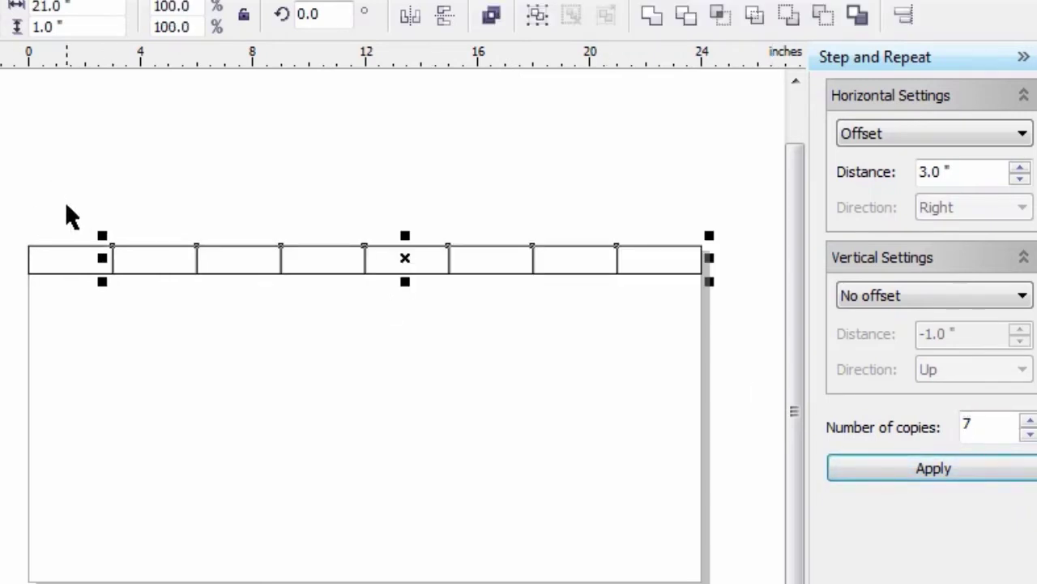
Step: Marquee-select the row and apply 11 copies with no horizontal offset and a vertical offset
{"action": "left_click_drag", "start_coordinate": [8, 197], "coordinate": [726, 314]}
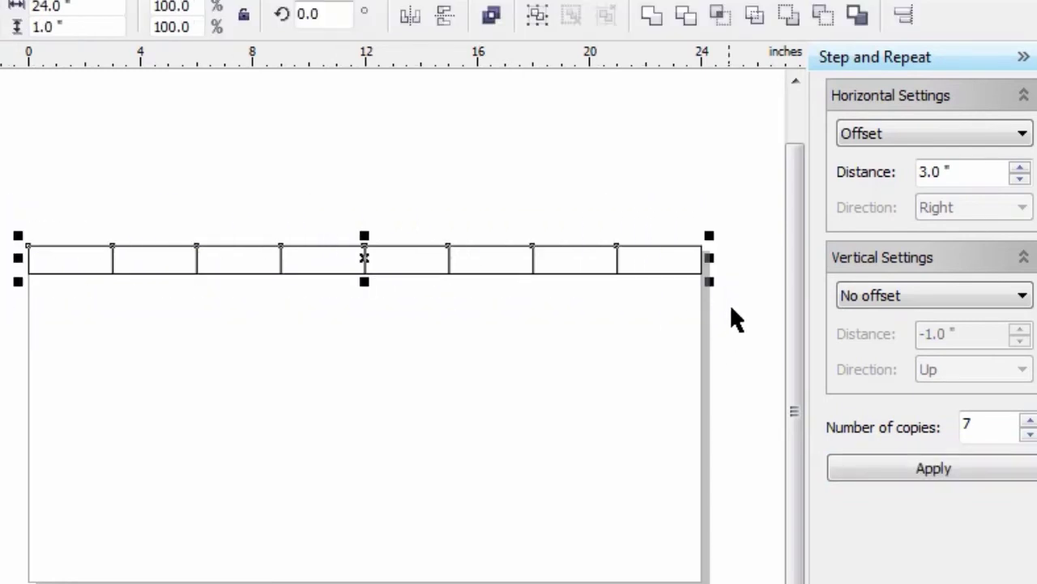
{"action": "left_click", "coordinate": [892, 140]}
{"action": "left_click", "coordinate": [881, 156]}
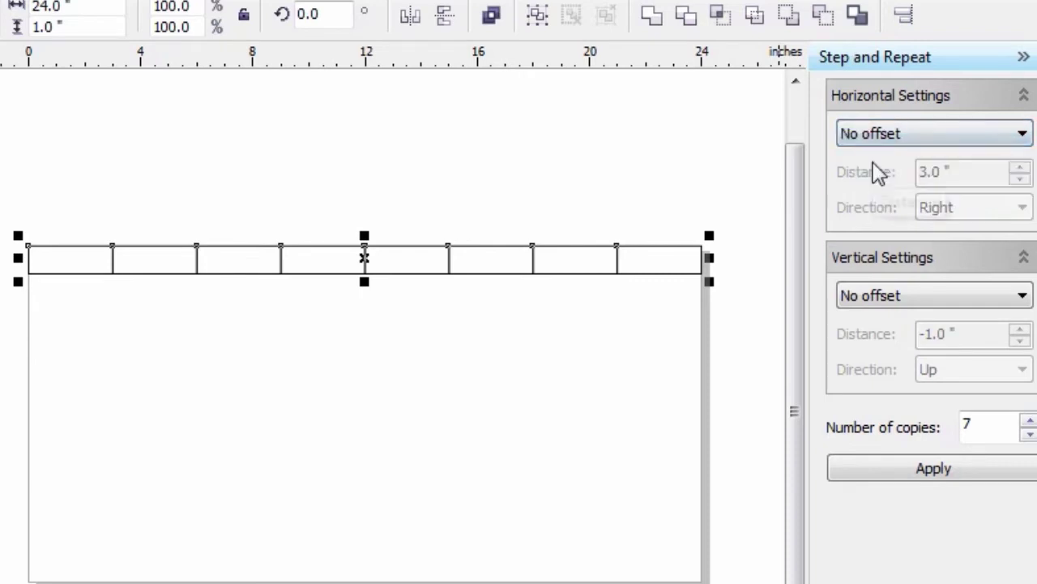
{"action": "left_click", "coordinate": [890, 297]}
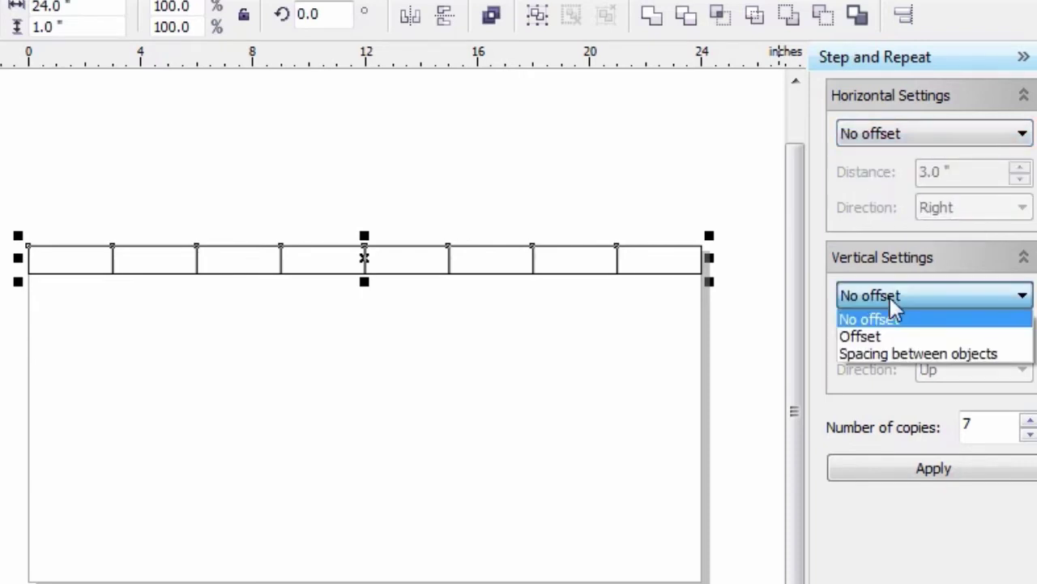
{"action": "left_click", "coordinate": [886, 336]}
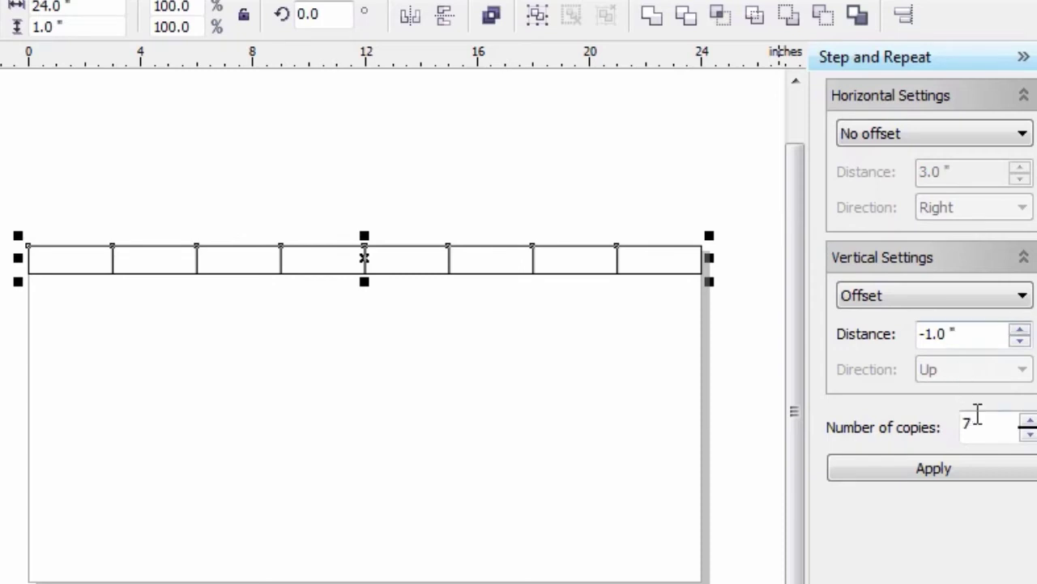
{"action": "left_click_drag", "start_coordinate": [975, 417], "coordinate": [965, 417]}
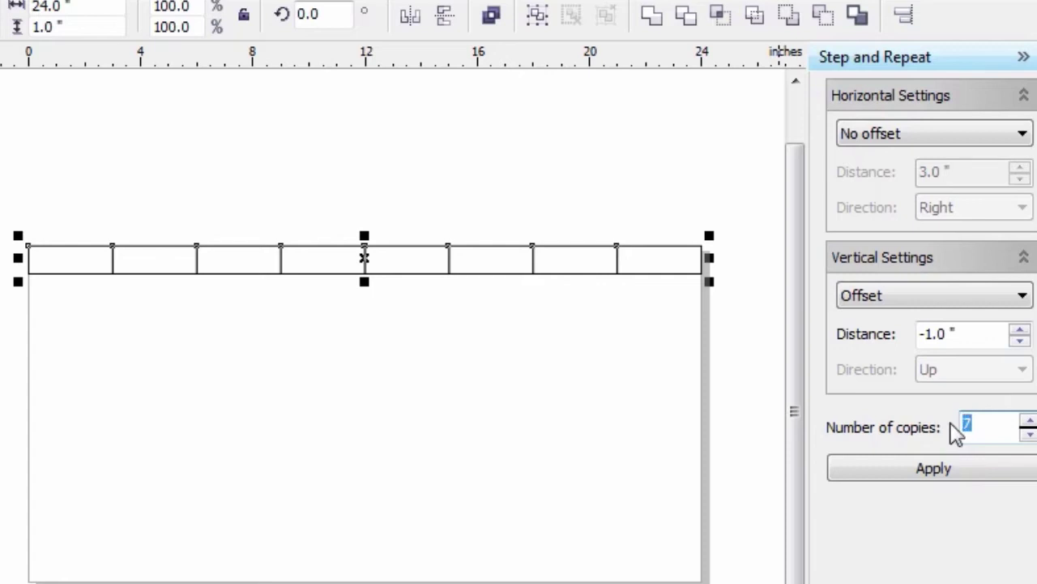
{"action": "type", "text": "11"}
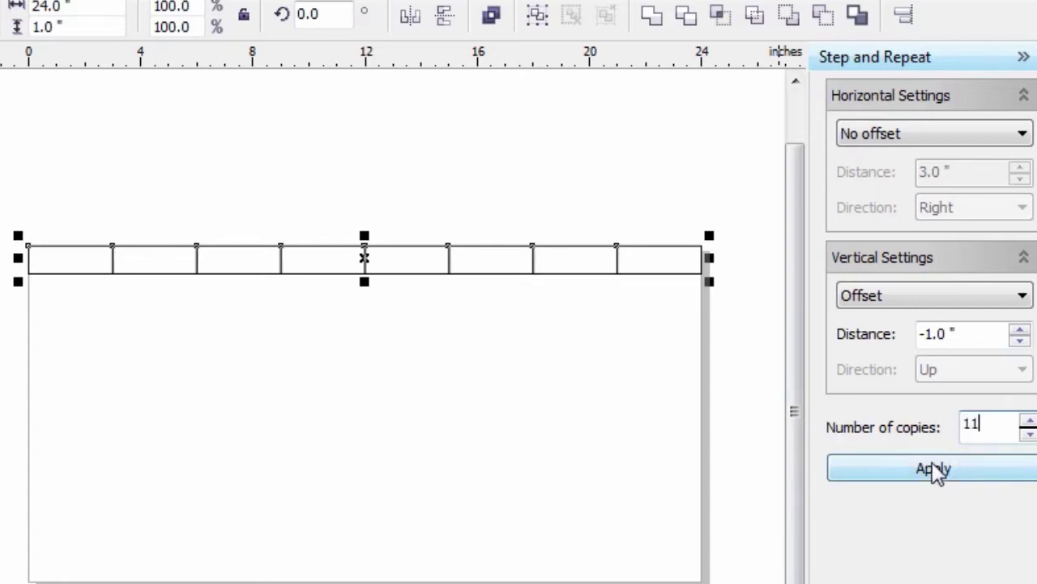
{"action": "left_click", "coordinate": [936, 470]}
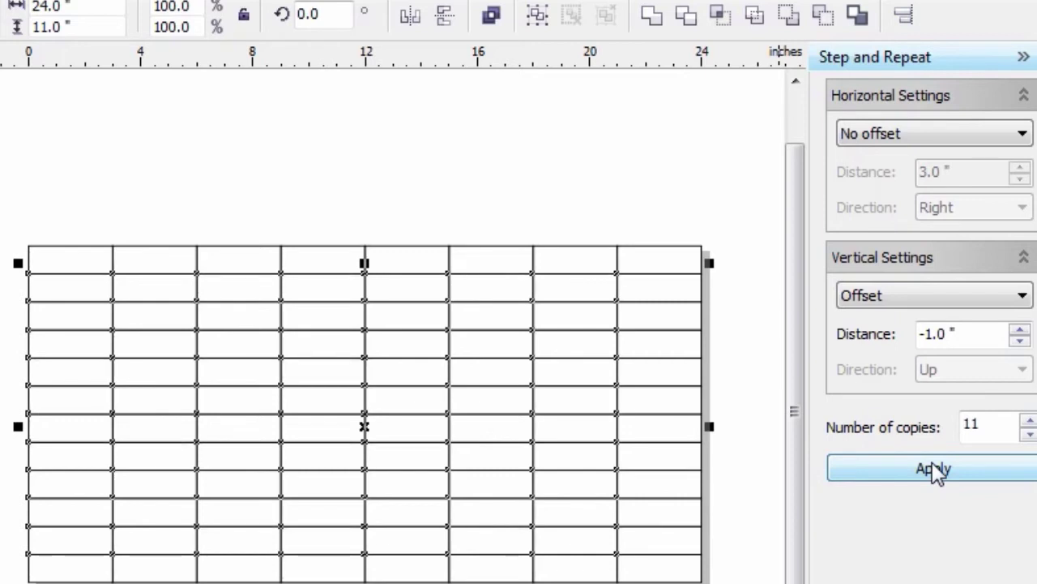
{"action": "left_click", "coordinate": [932, 470]}
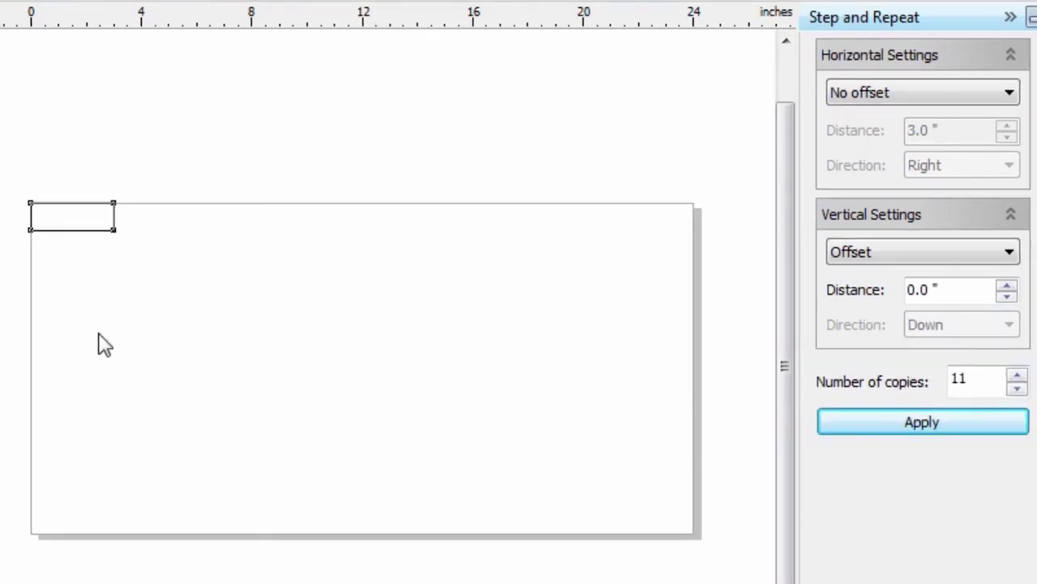
Step: Select the remaining rectangle with Ctrl+A and go to the vertical spacing choices
{"action": "key", "text": "ctrl+a"}
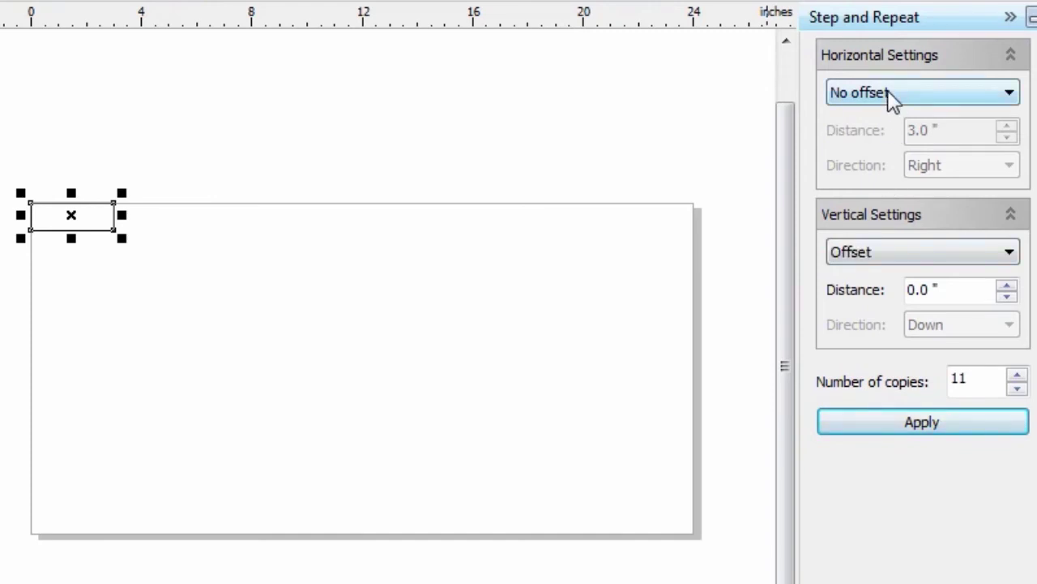
{"action": "left_click", "coordinate": [904, 254]}
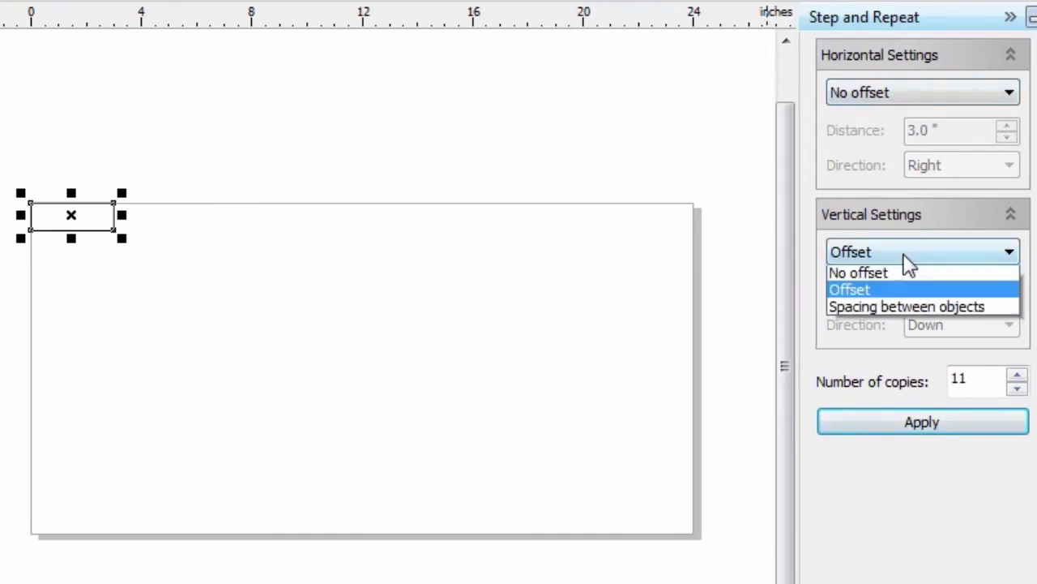
Step: Set vertical to No offset and horizontal to Spacing between objects at 0 distance
{"action": "left_click", "coordinate": [891, 280]}
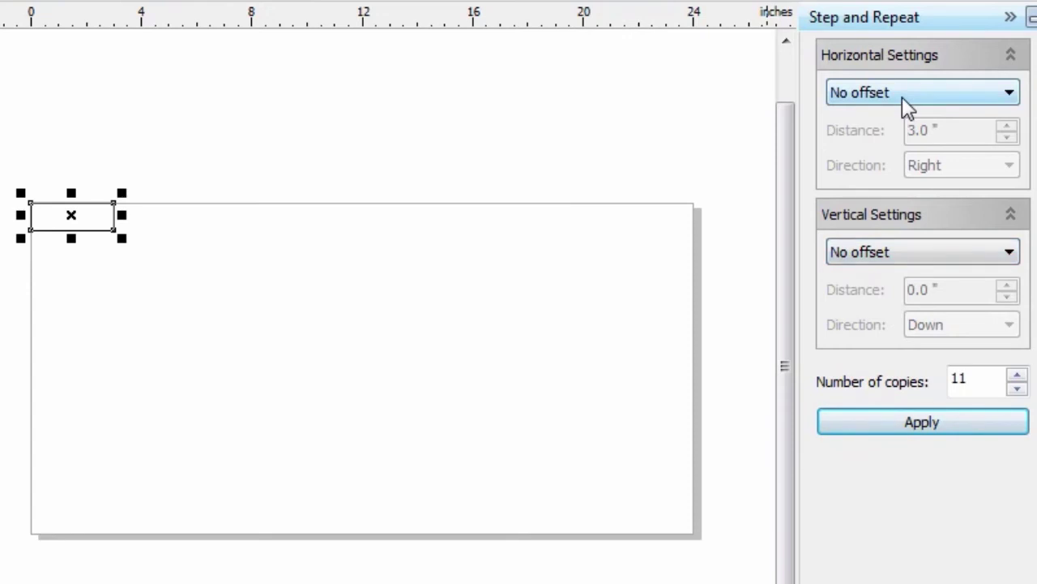
{"action": "left_click", "coordinate": [902, 96]}
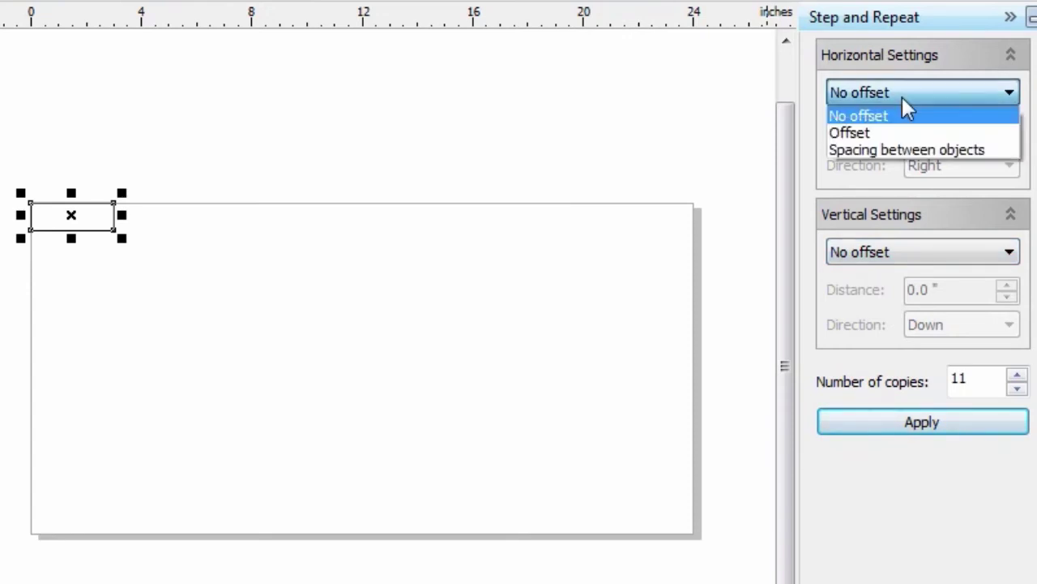
{"action": "left_click", "coordinate": [914, 151]}
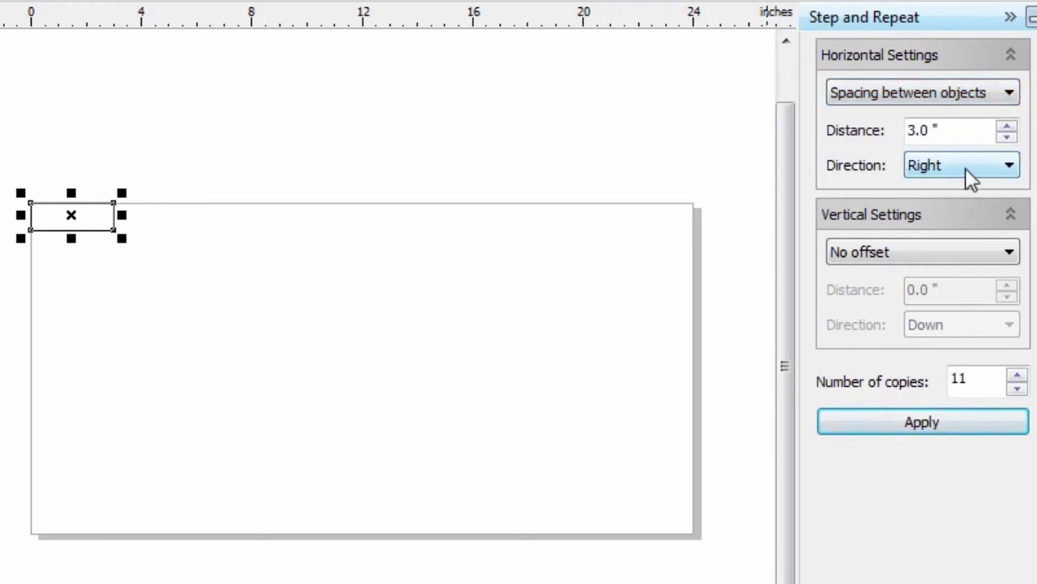
{"action": "left_click", "coordinate": [932, 132]}
{"action": "left_click_drag", "start_coordinate": [938, 132], "coordinate": [849, 132]}
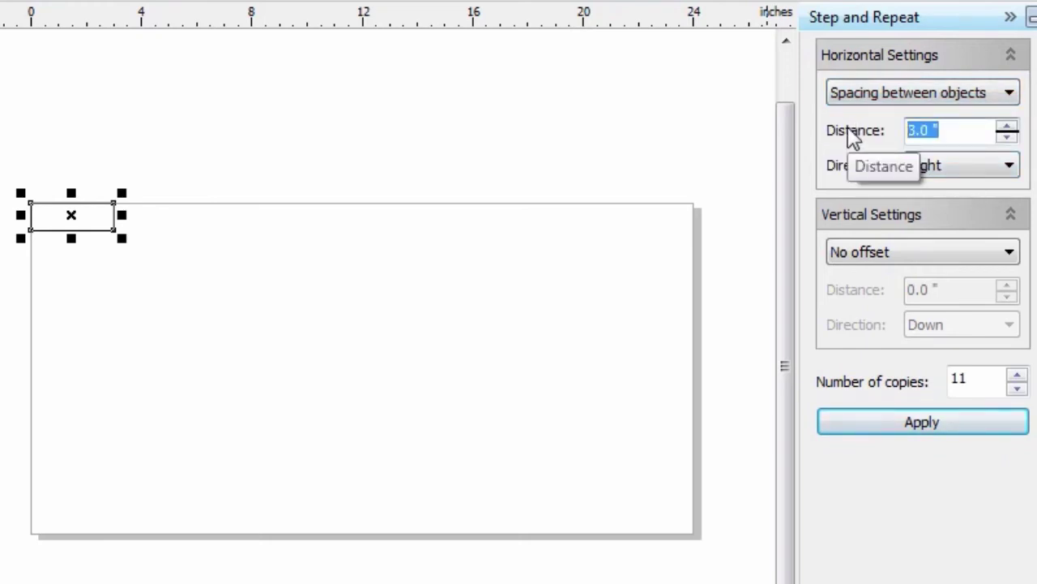
{"action": "type", "text": "0"}
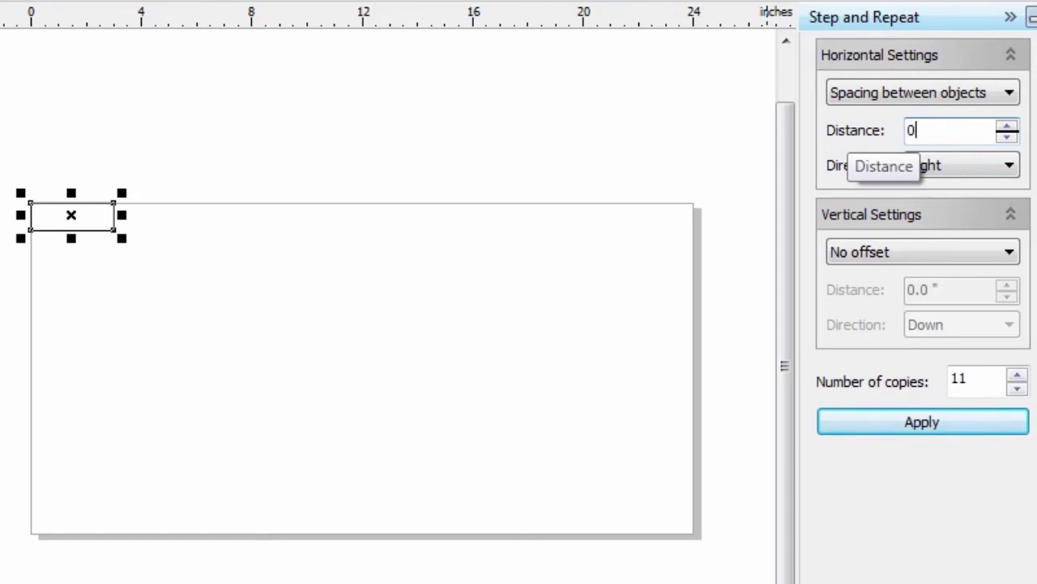
Step: Keep the direction Right and apply 7 copies
{"action": "left_click", "coordinate": [975, 170]}
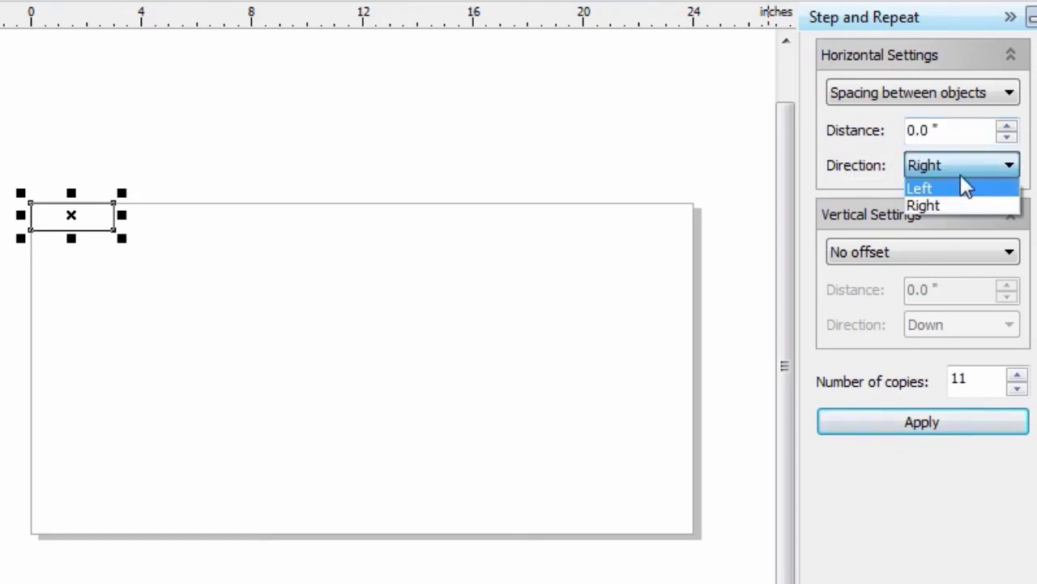
{"action": "left_click", "coordinate": [959, 207]}
{"action": "left_click", "coordinate": [962, 171]}
{"action": "left_click", "coordinate": [954, 170]}
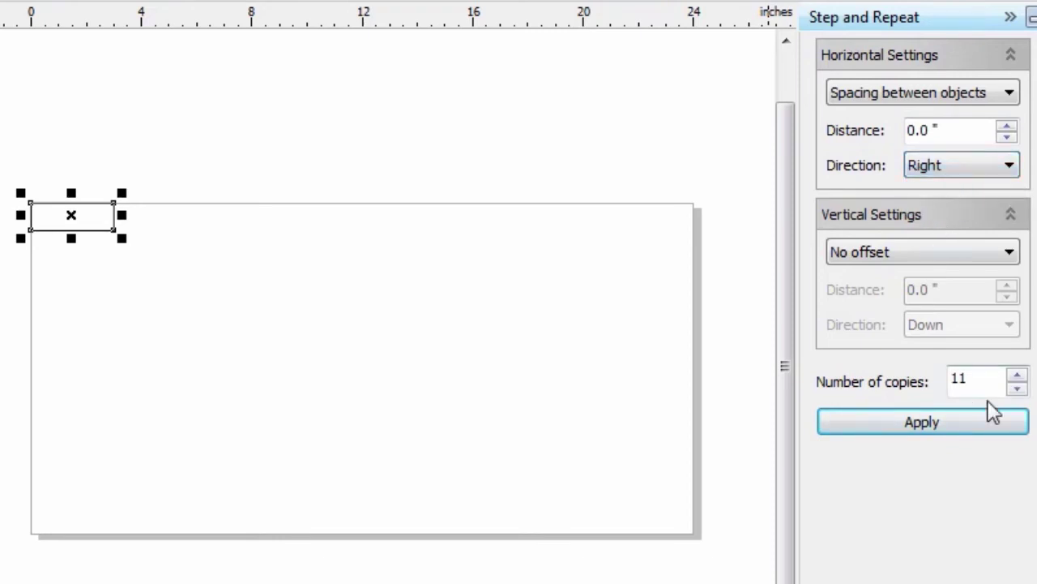
{"action": "left_click_drag", "start_coordinate": [984, 379], "coordinate": [938, 381]}
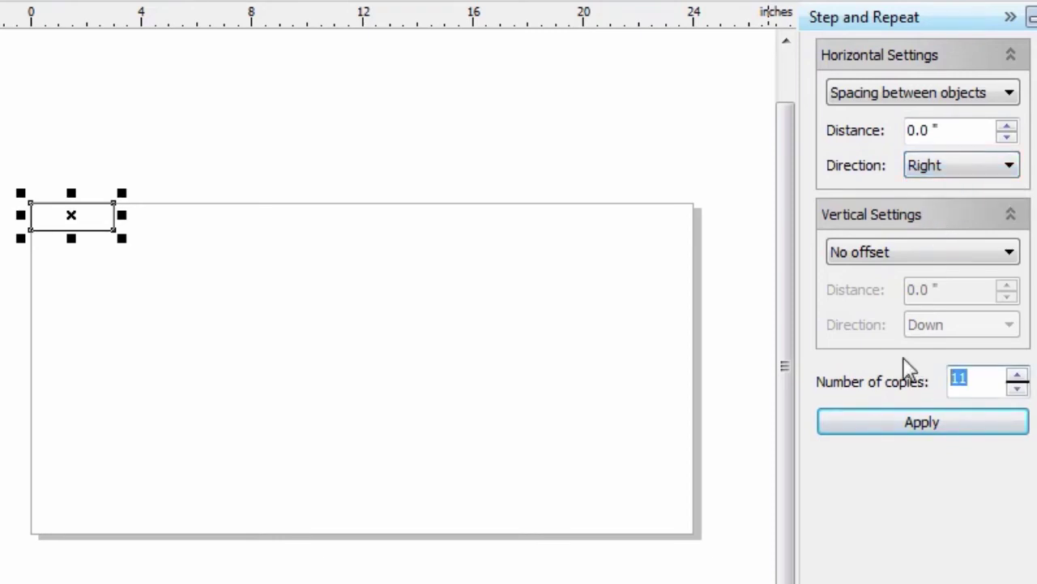
{"action": "type", "text": "7"}
{"action": "left_click", "coordinate": [959, 421]}
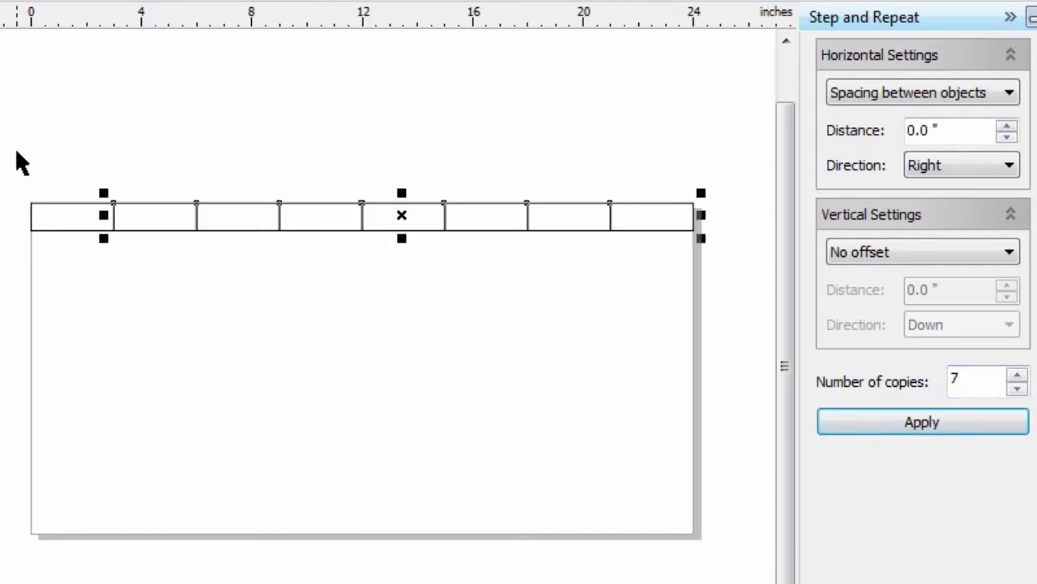
Step: Marquee-select the row and apply 11 copies: no horizontal offset, 0 vertical spacing
{"action": "left_click_drag", "start_coordinate": [17, 152], "coordinate": [702, 302]}
{"action": "left_click", "coordinate": [1000, 95]}
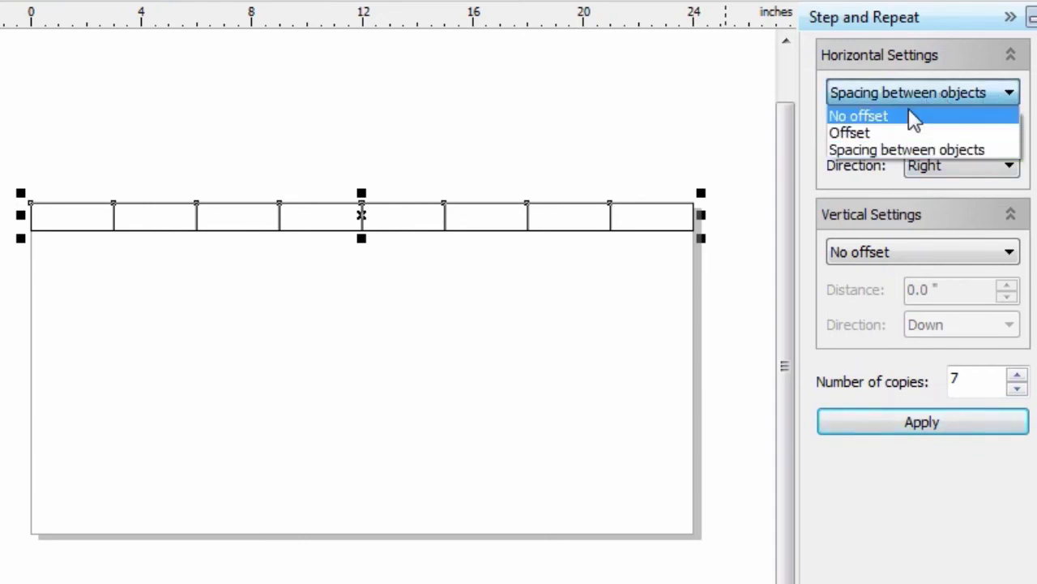
{"action": "left_click", "coordinate": [909, 116]}
{"action": "left_click", "coordinate": [949, 254]}
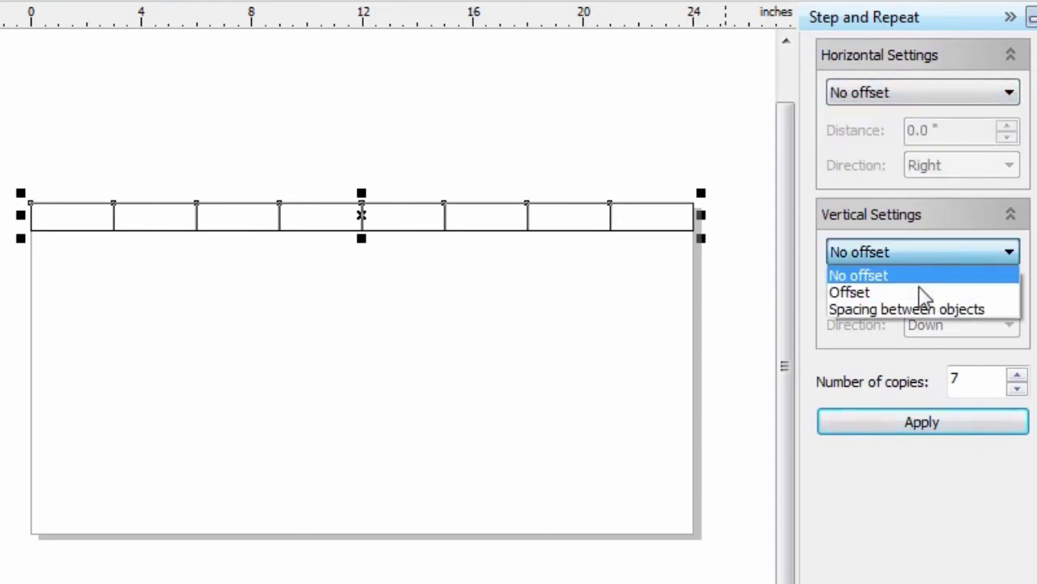
{"action": "left_click", "coordinate": [922, 308]}
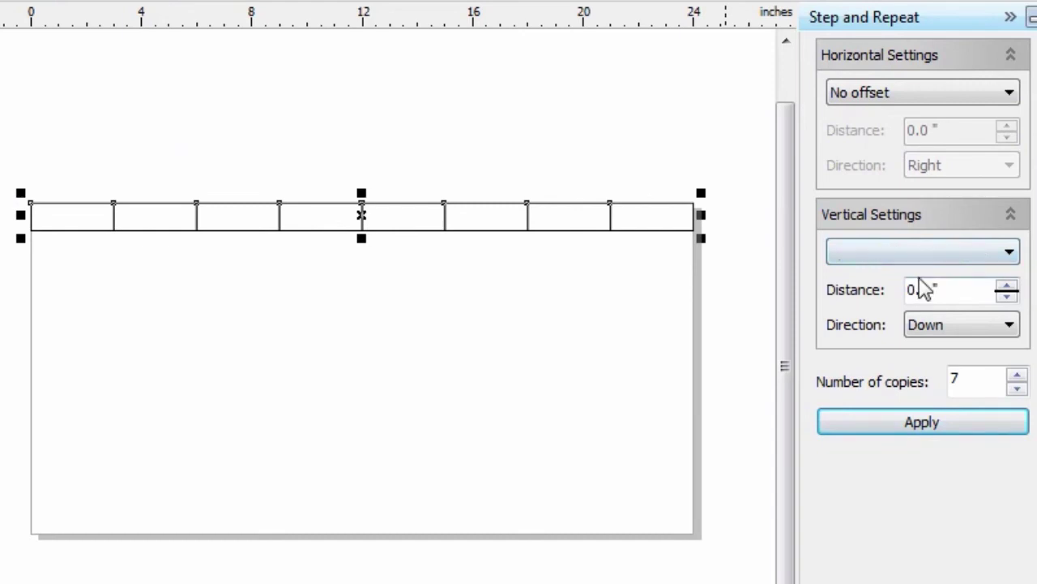
{"action": "left_click_drag", "start_coordinate": [975, 374], "coordinate": [938, 389]}
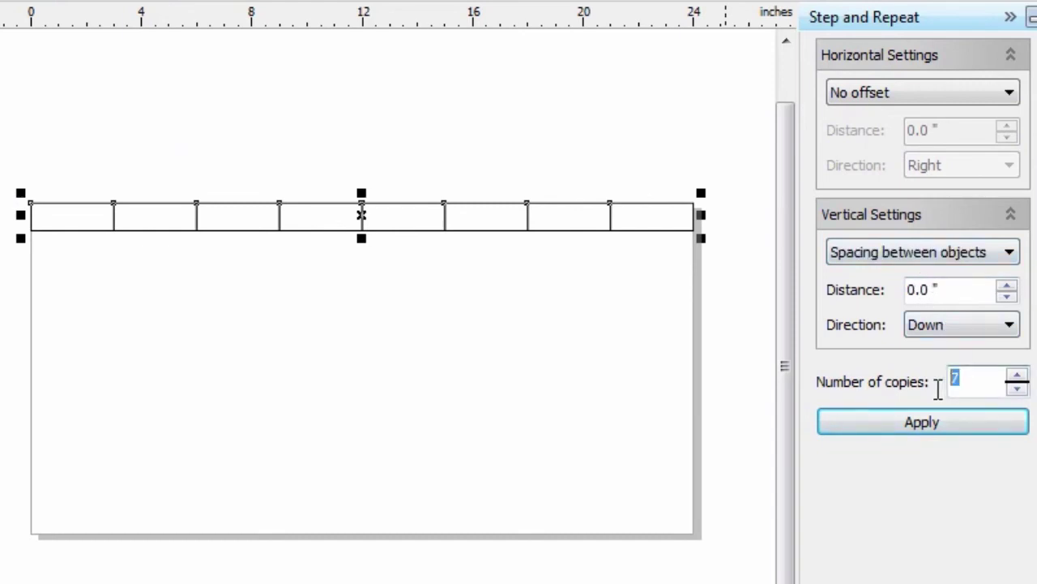
{"action": "type", "text": "11"}
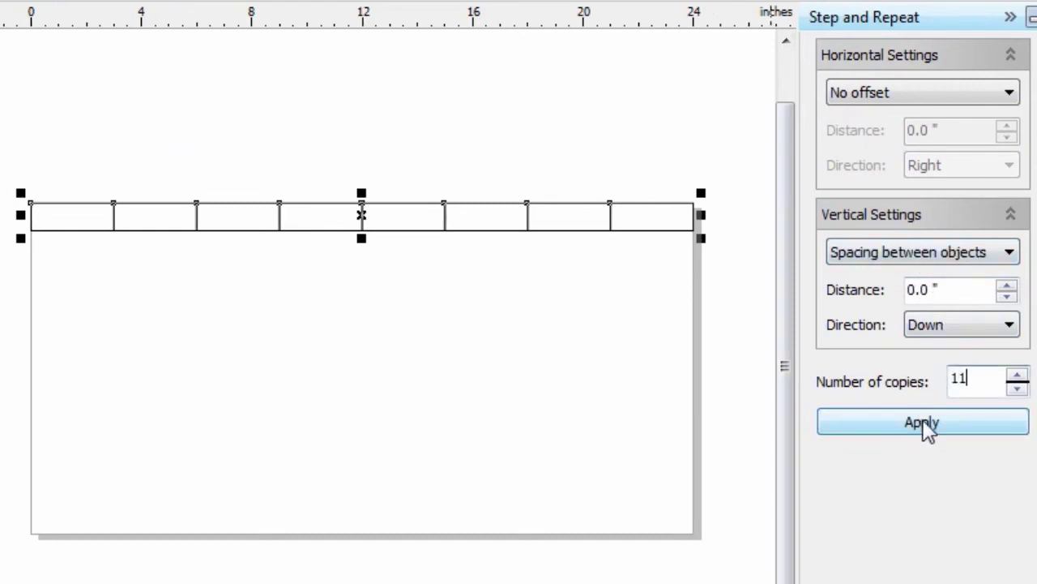
{"action": "left_click", "coordinate": [928, 427]}
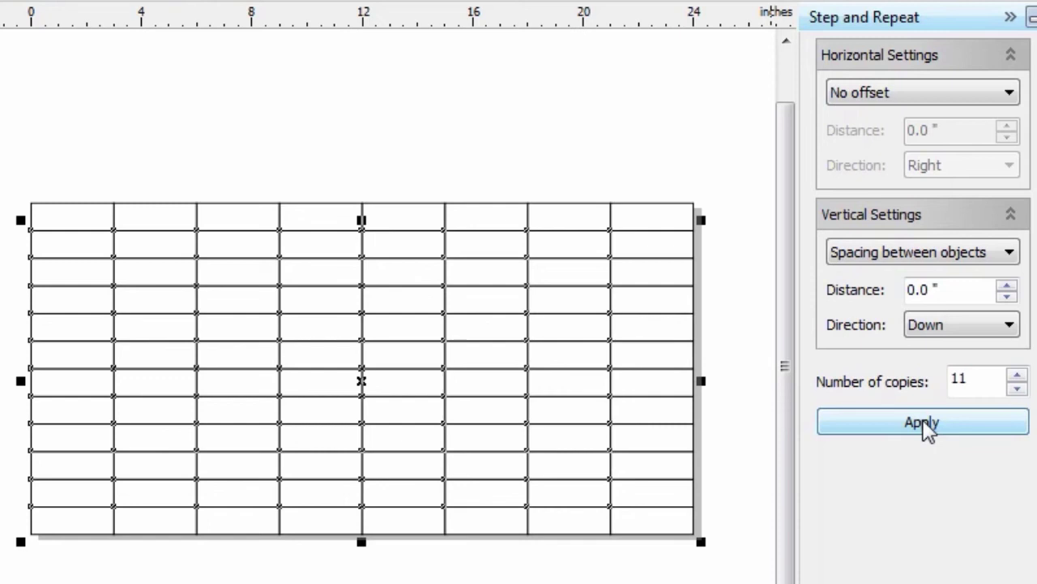
Step: Undo the grid and switch vertical repetition back to No offset
{"action": "key", "text": "ctrl+z"}
{"action": "key", "text": "ctrl+z"}
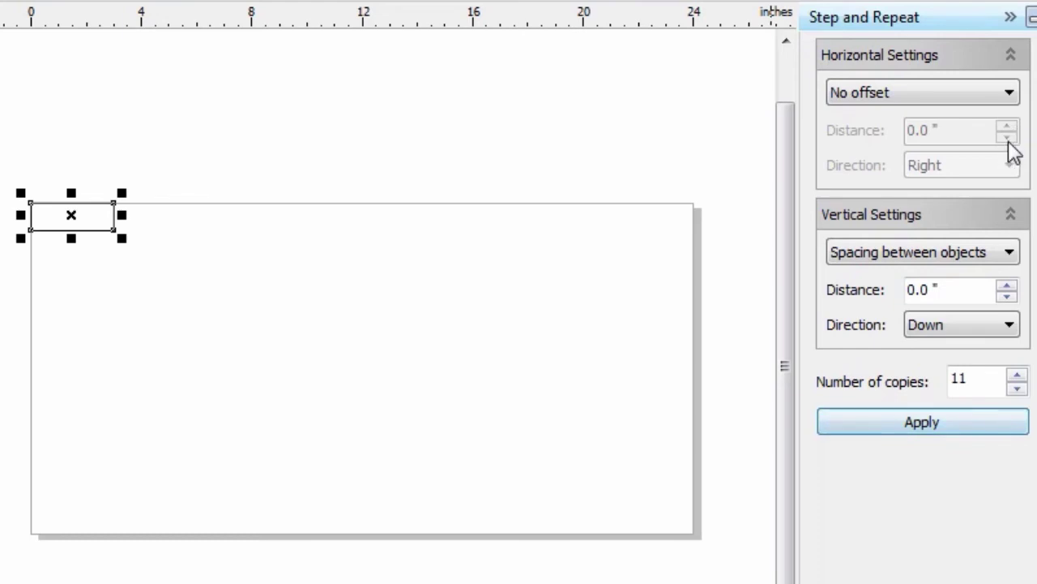
{"action": "left_click", "coordinate": [959, 258]}
{"action": "left_click", "coordinate": [912, 276]}
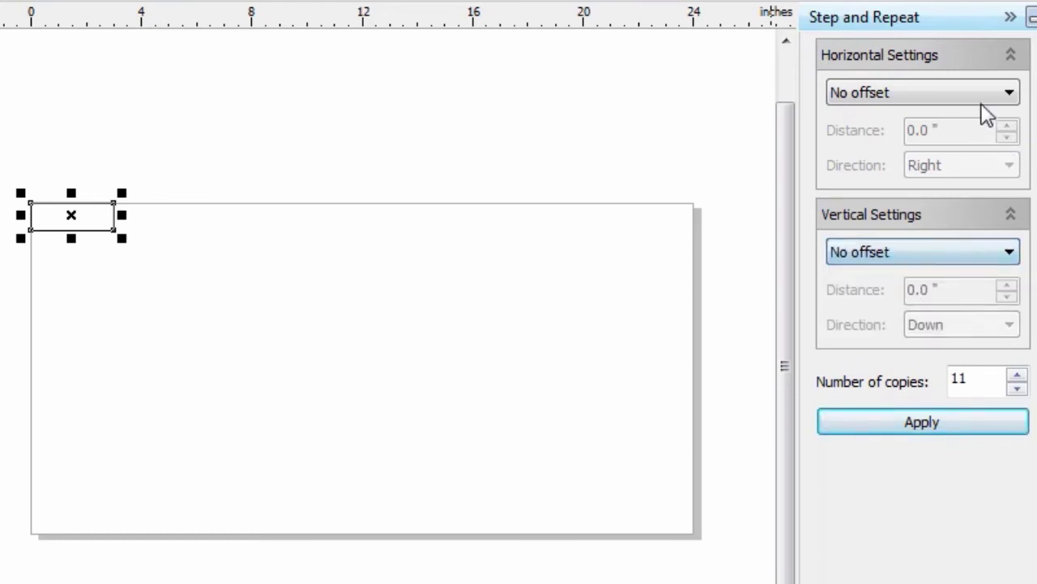
Step: Apply 5 copies with horizontal Spacing between objects of 0.5 inch
{"action": "left_click", "coordinate": [975, 92]}
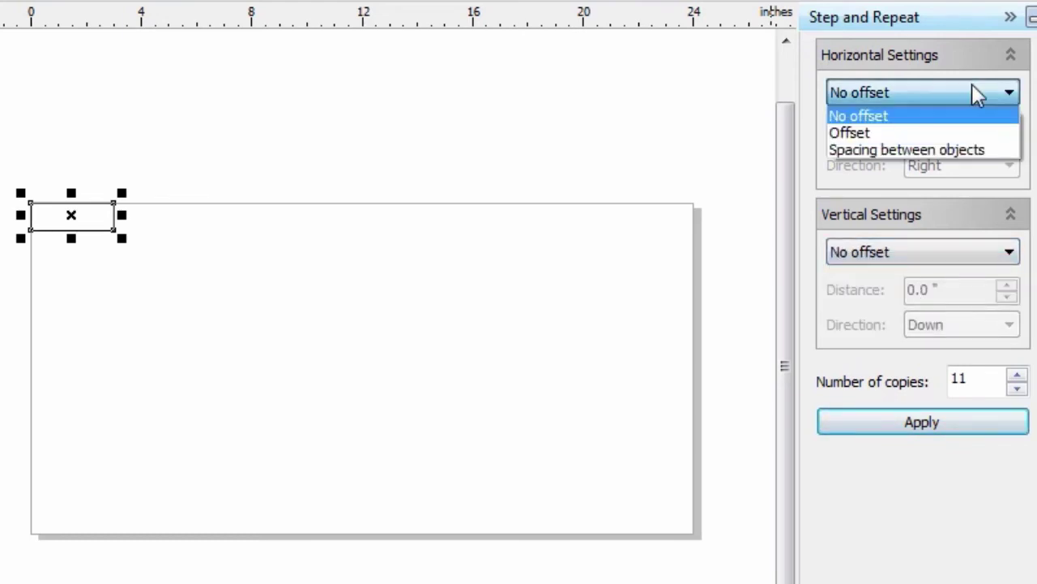
{"action": "left_click", "coordinate": [961, 150]}
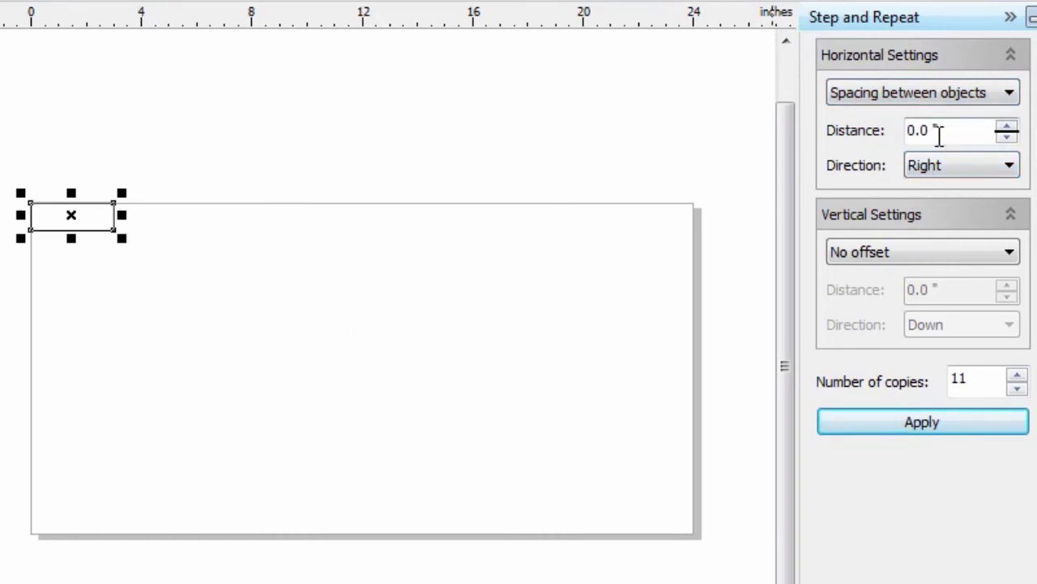
{"action": "left_click_drag", "start_coordinate": [937, 132], "coordinate": [877, 134]}
{"action": "type", "text": ".5"}
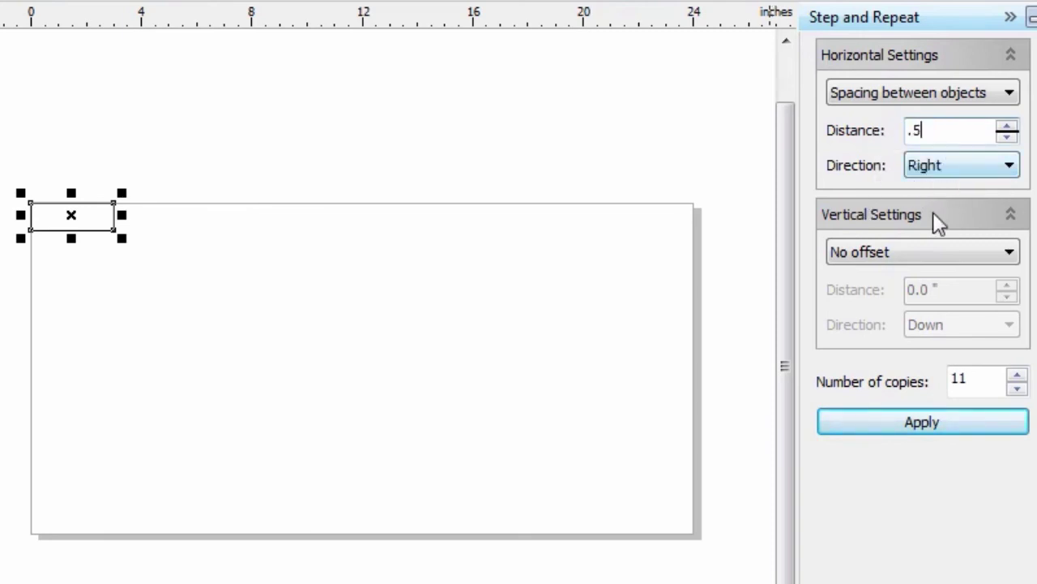
{"action": "left_click_drag", "start_coordinate": [966, 379], "coordinate": [912, 372]}
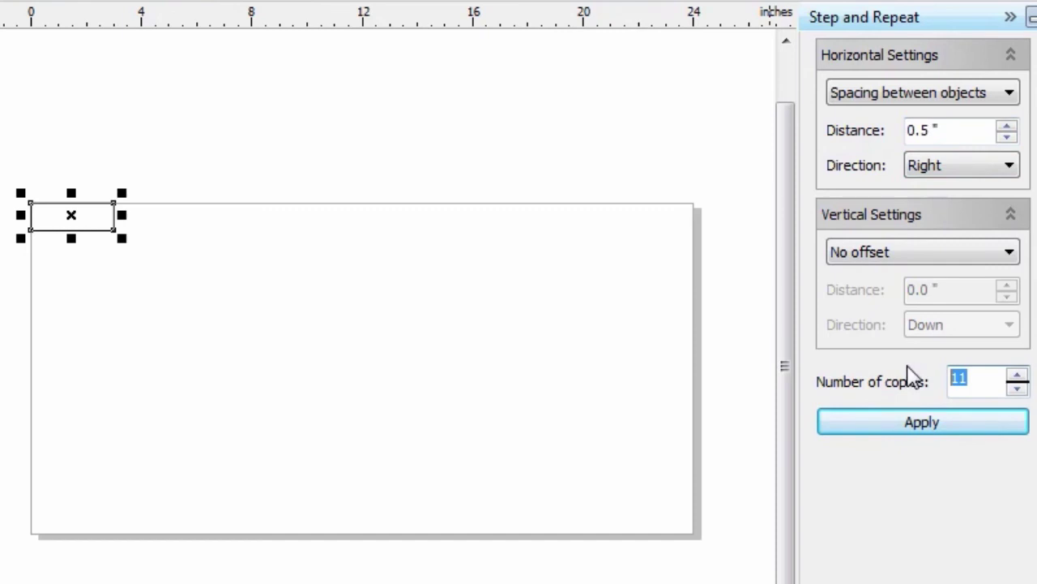
{"action": "type", "text": "5"}
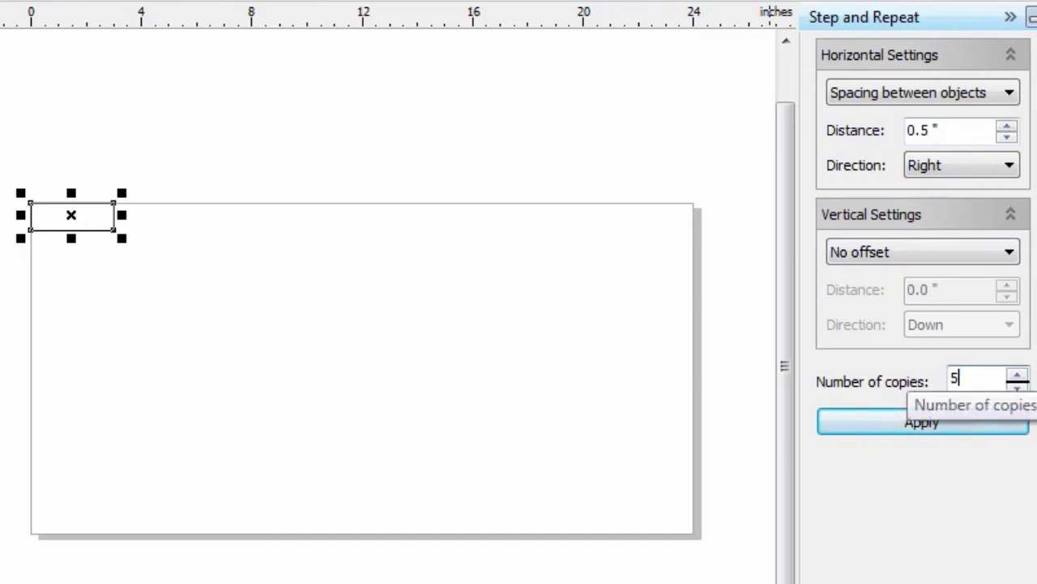
{"action": "left_click", "coordinate": [893, 423]}
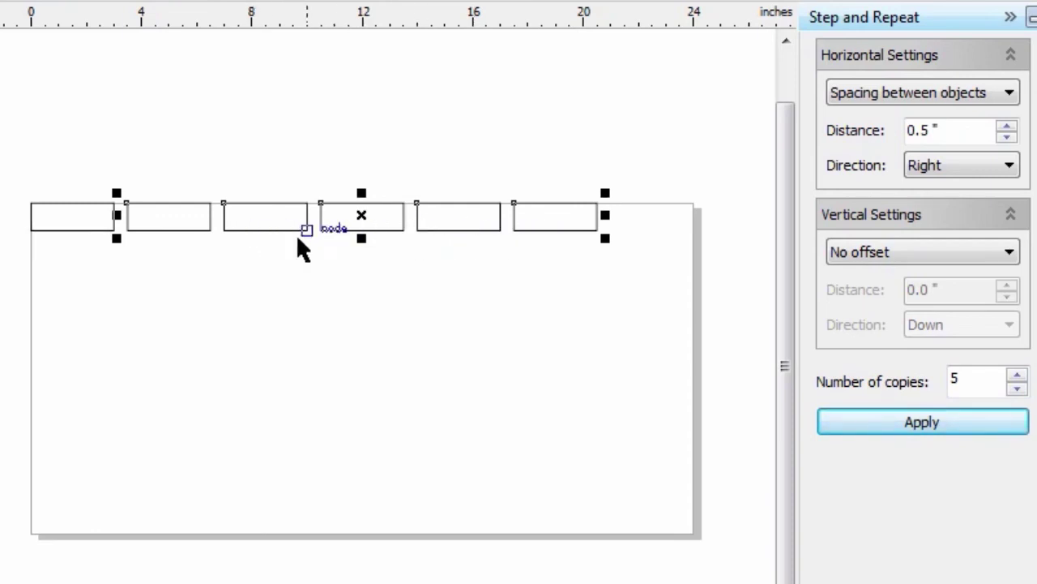
Step: Select the six-rectangle row, apply 5 copies 0.25 inch apart downward, then deselect
{"action": "left_click_drag", "start_coordinate": [16, 152], "coordinate": [634, 271]}
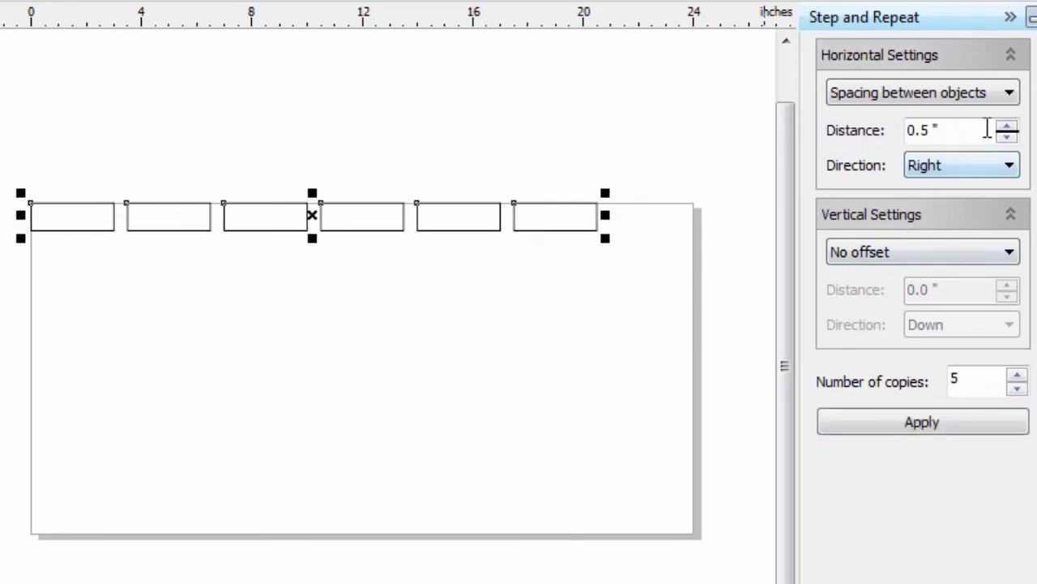
{"action": "left_click", "coordinate": [999, 93]}
{"action": "left_click", "coordinate": [916, 123]}
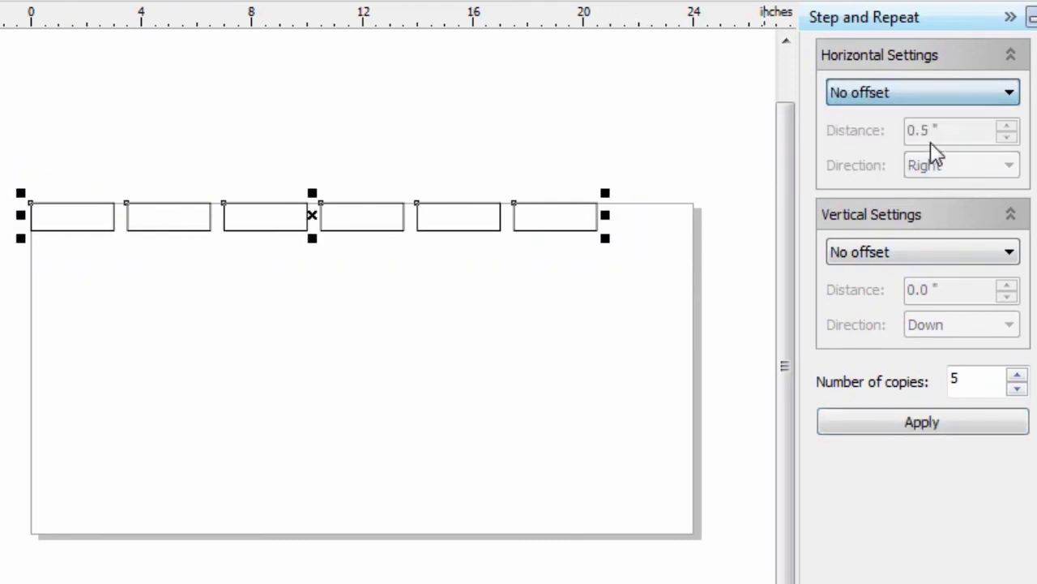
{"action": "left_click", "coordinate": [956, 249]}
{"action": "left_click", "coordinate": [913, 311]}
{"action": "double_click", "coordinate": [949, 296]}
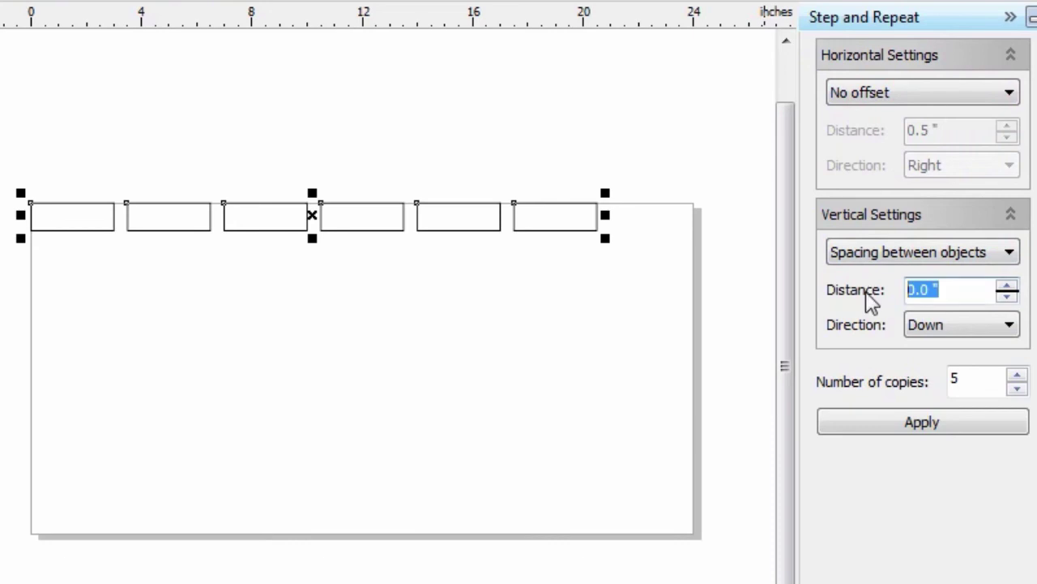
{"action": "type", "text": ".25"}
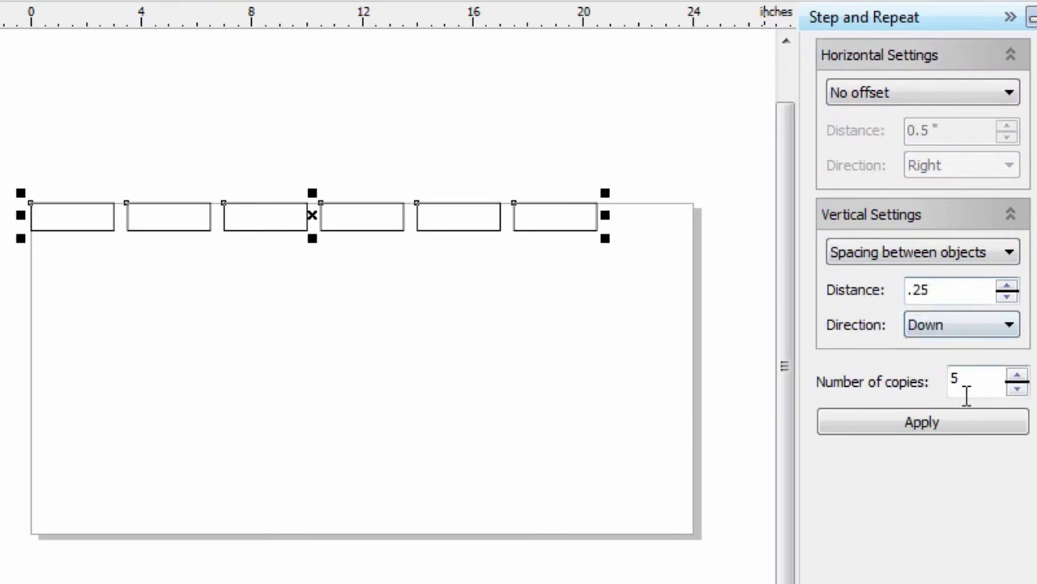
{"action": "left_click", "coordinate": [932, 426]}
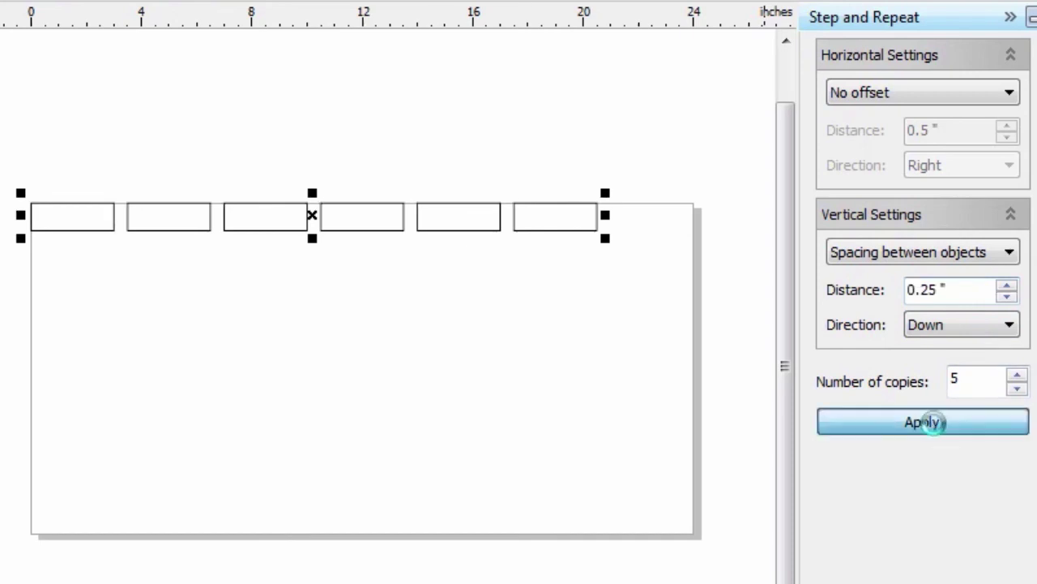
{"action": "left_click", "coordinate": [558, 464]}
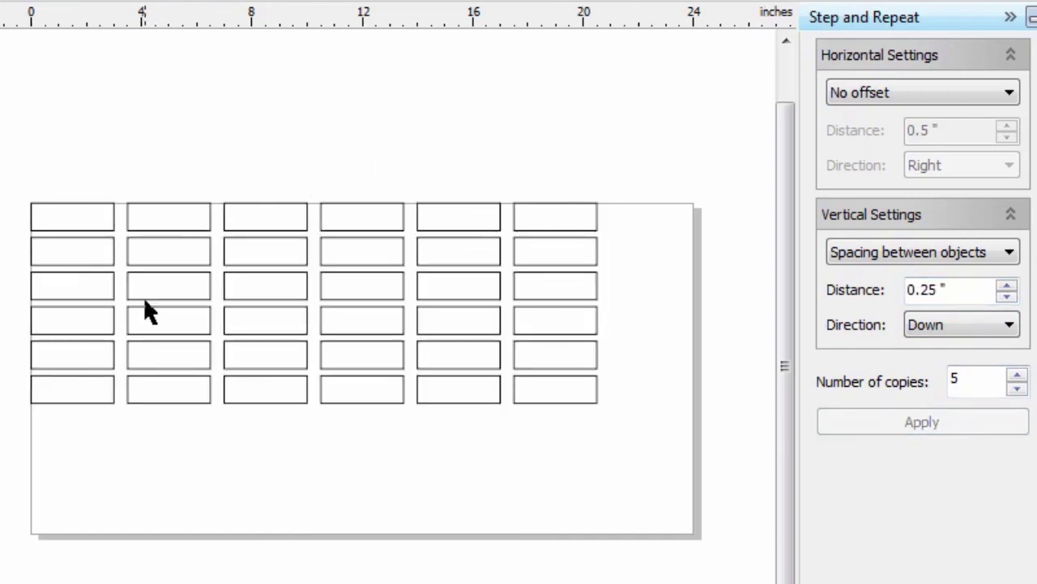